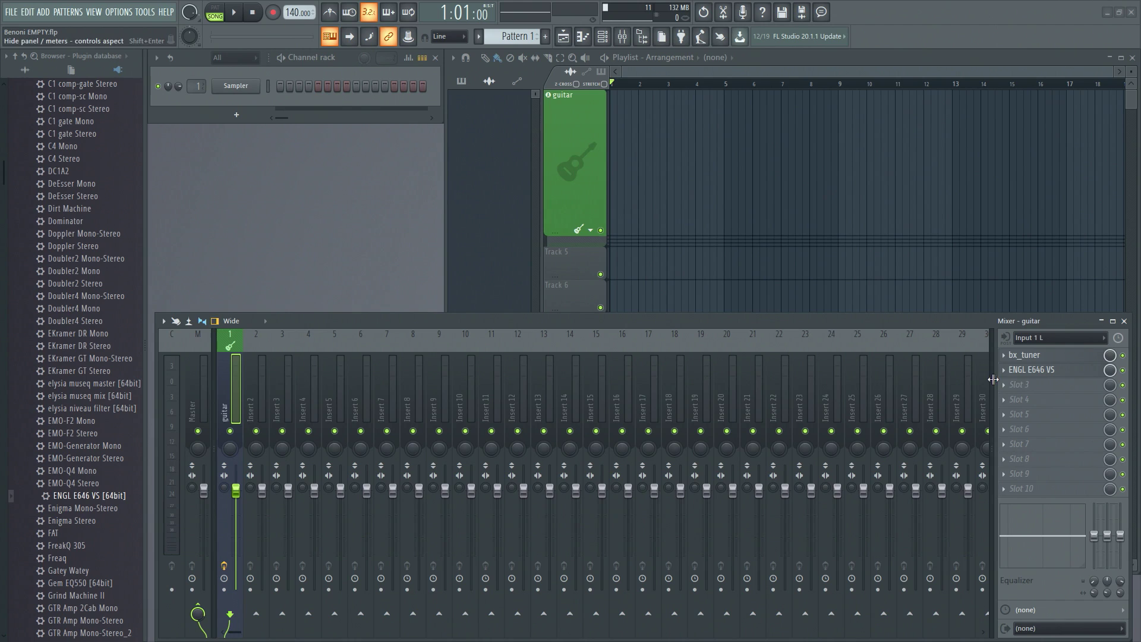
# Step: Open the ENGL E646 VS amp and keep Input 1 L as the guitar insert's input
pyautogui.click(1031, 369)
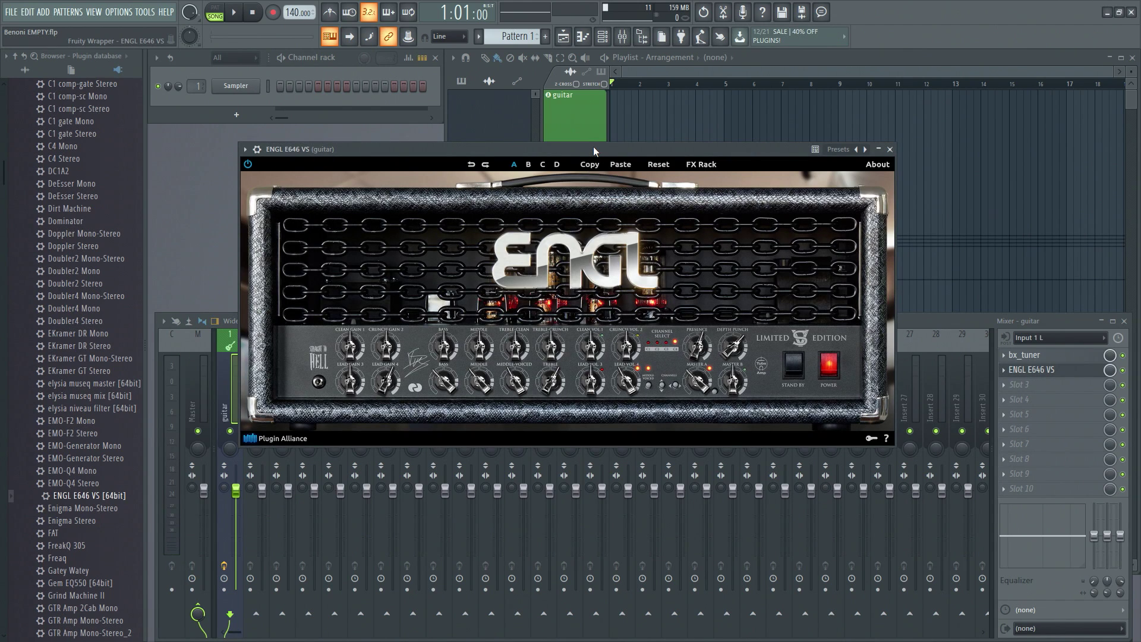
pyautogui.moveTo(593, 146); pyautogui.dragTo(558, 160)
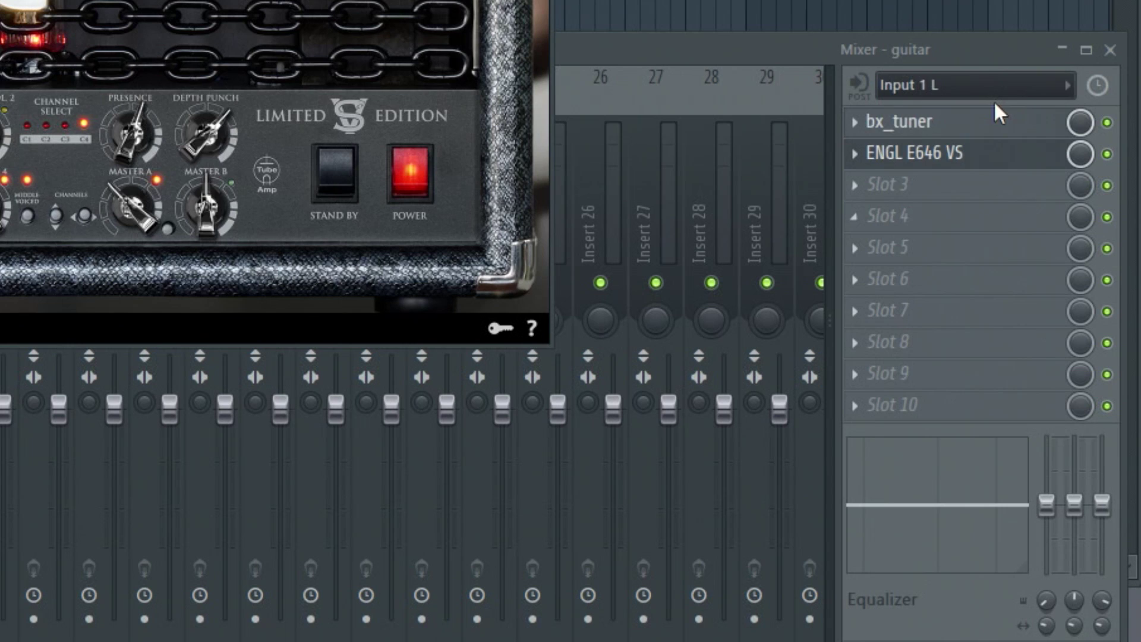
pyautogui.click(989, 88)
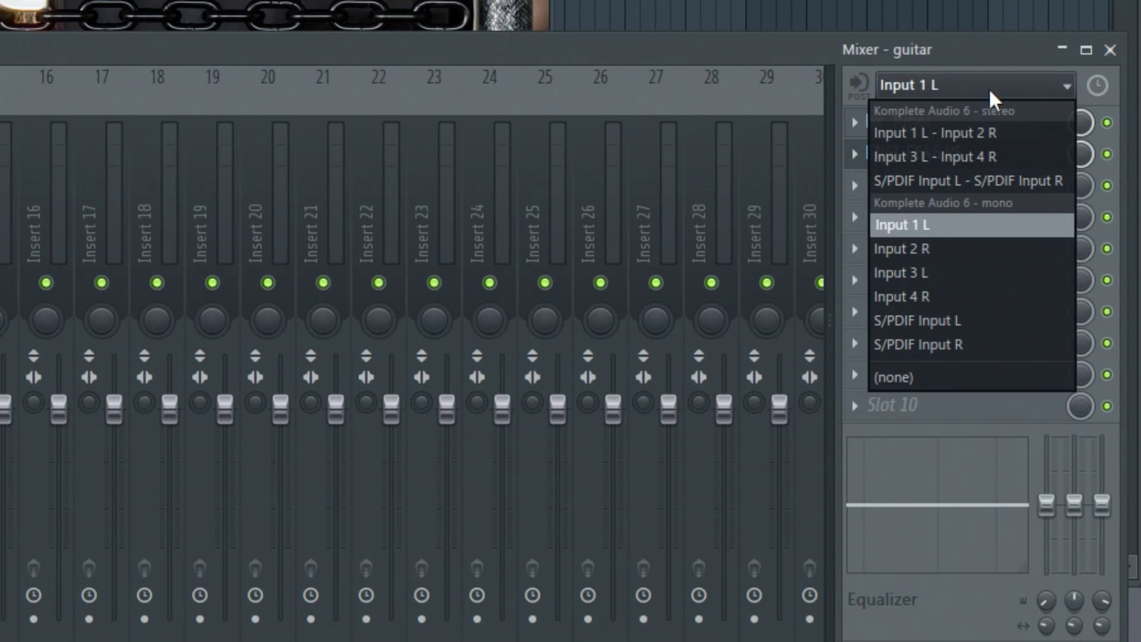
pyautogui.click(932, 230)
pyautogui.moveTo(318, 34); pyautogui.dragTo(489, 36)
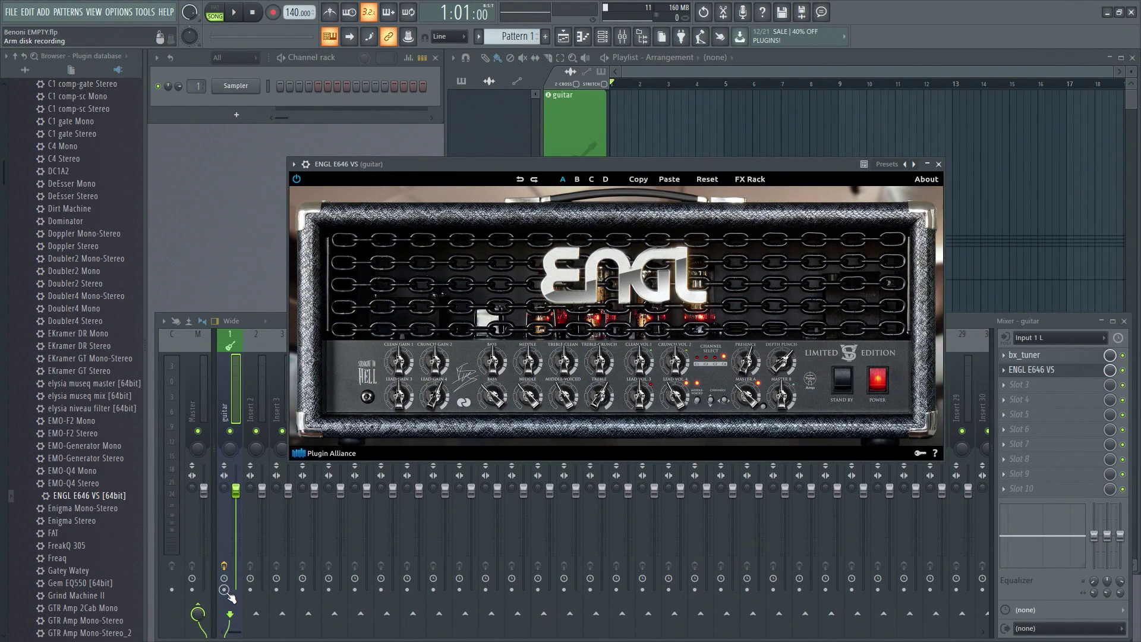
# Step: Arm the guitar insert and record audio into the playlist as an audio clip
pyautogui.click(225, 590)
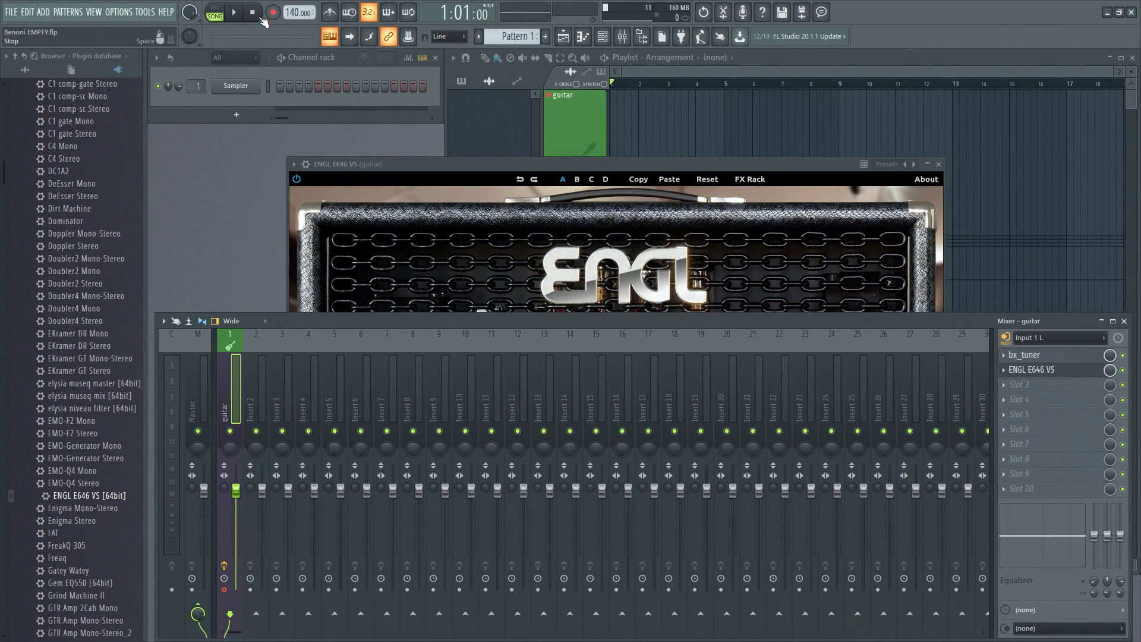
pyautogui.press('r')
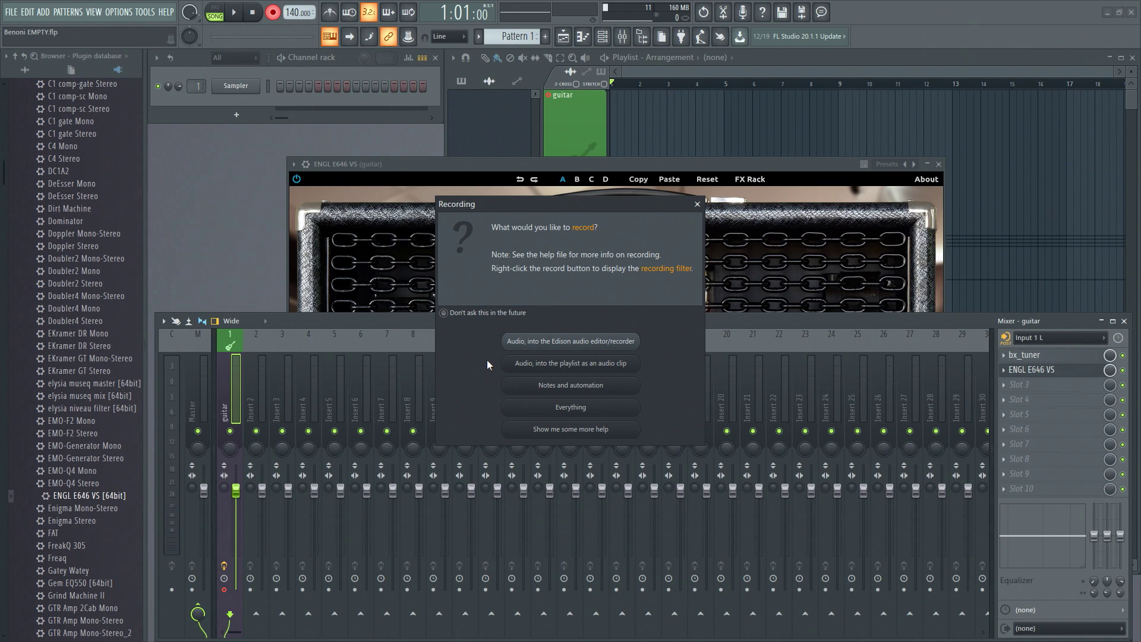
pyautogui.click(562, 363)
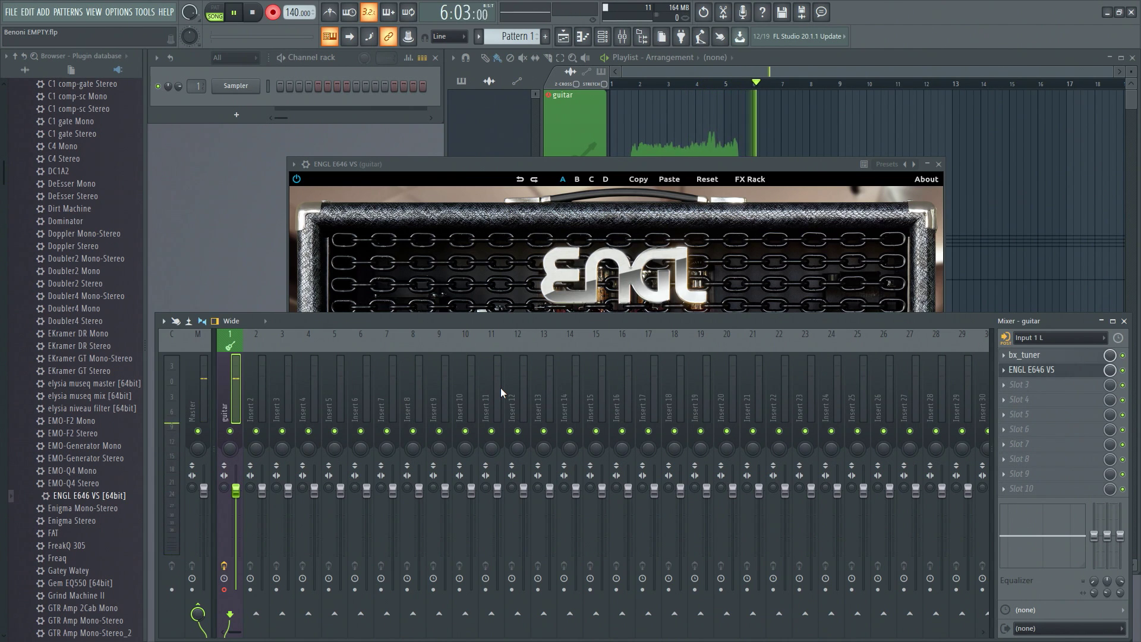
# Step: Stop recording, disarm the guitar insert and close the ENGL amp window
pyautogui.click(252, 12)
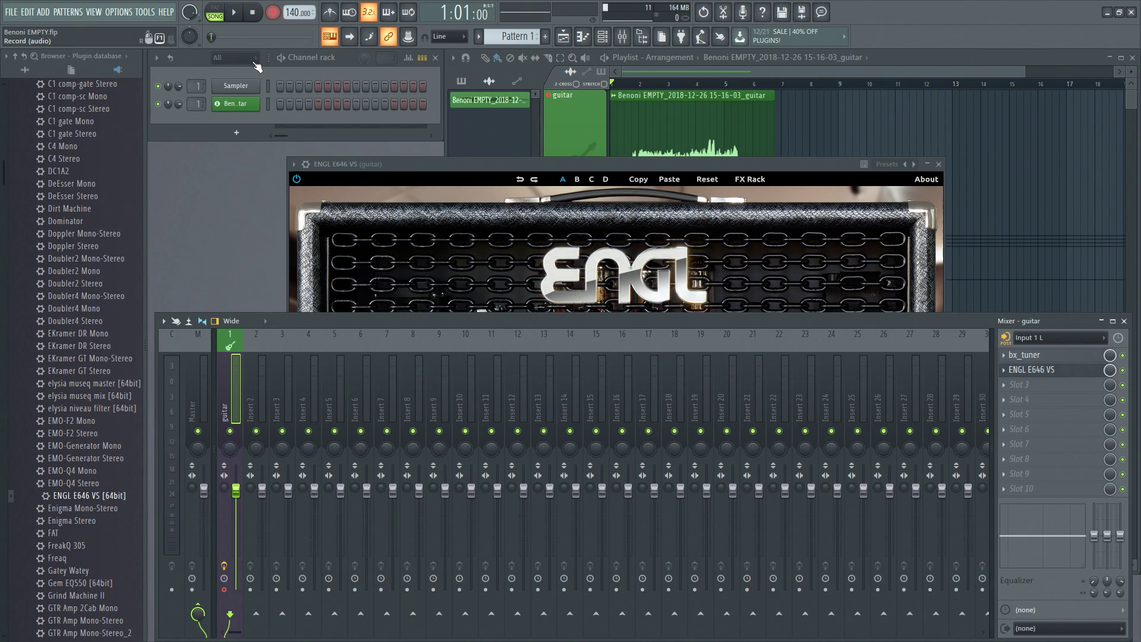
pyautogui.click(224, 589)
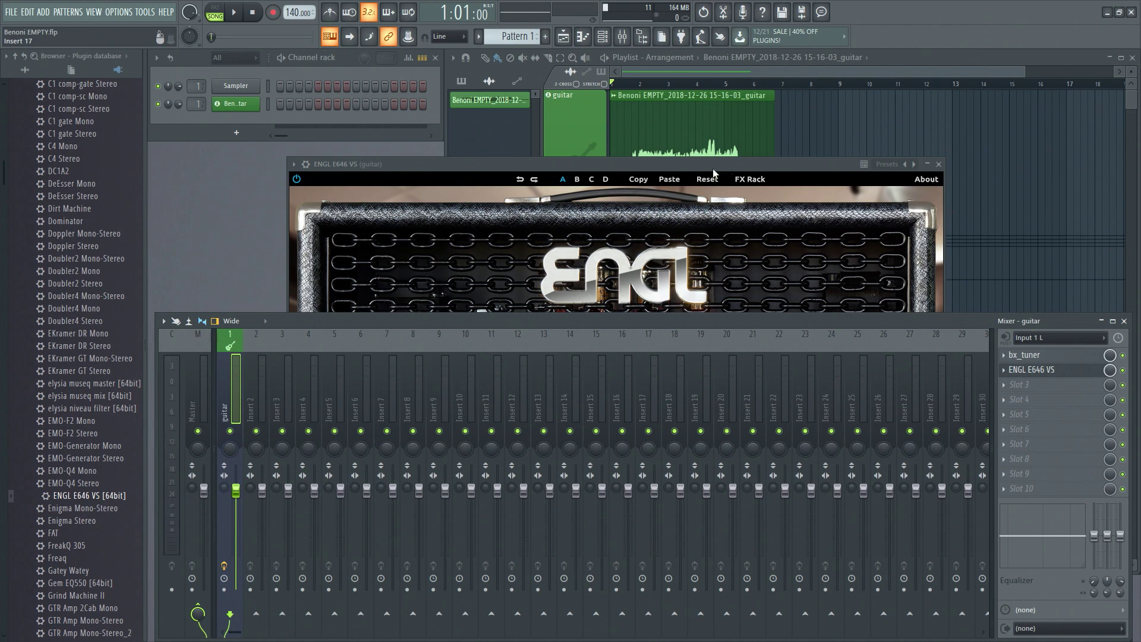
pyautogui.click(938, 164)
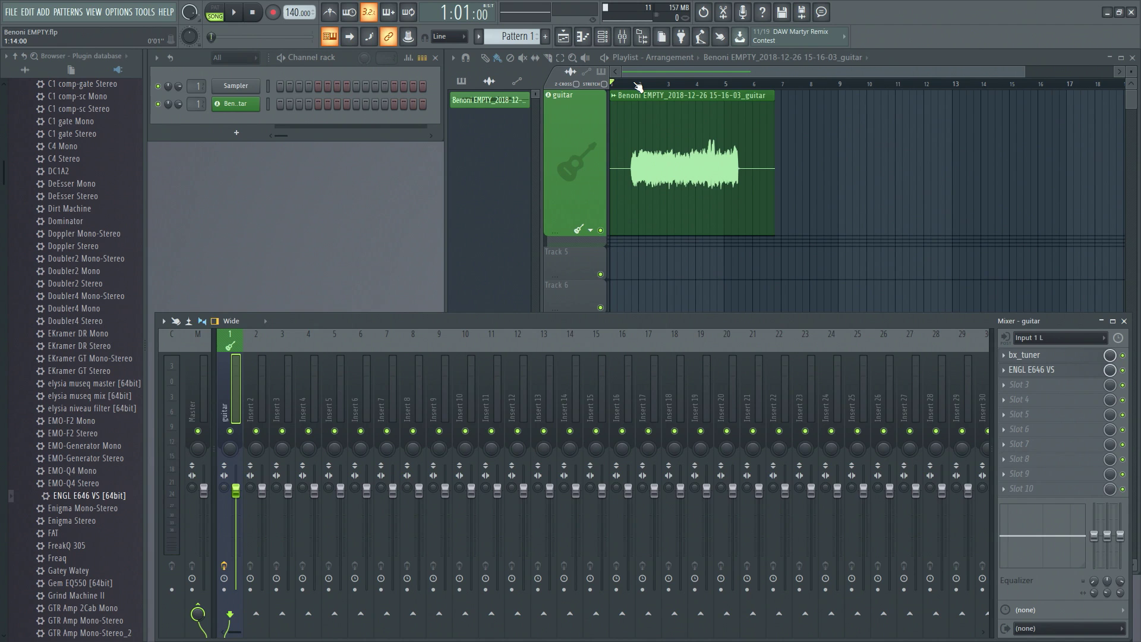
# Step: Play the recorded guitar clip back from near bar 2 with the full mixer in front
pyautogui.click(637, 86)
pyautogui.click(233, 12)
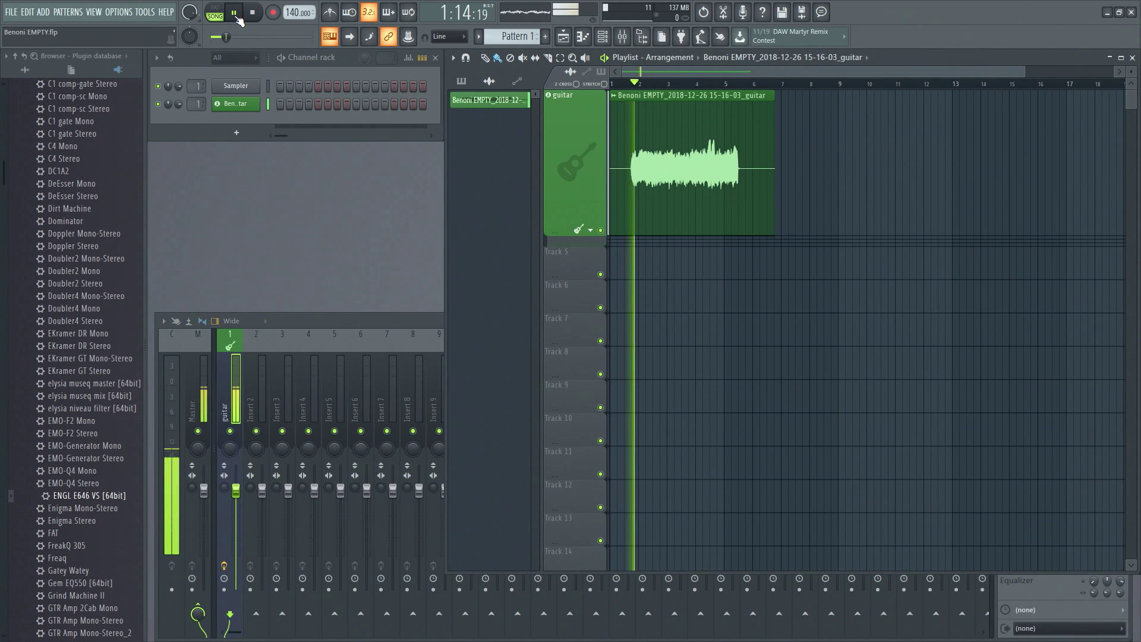
pyautogui.press('space')
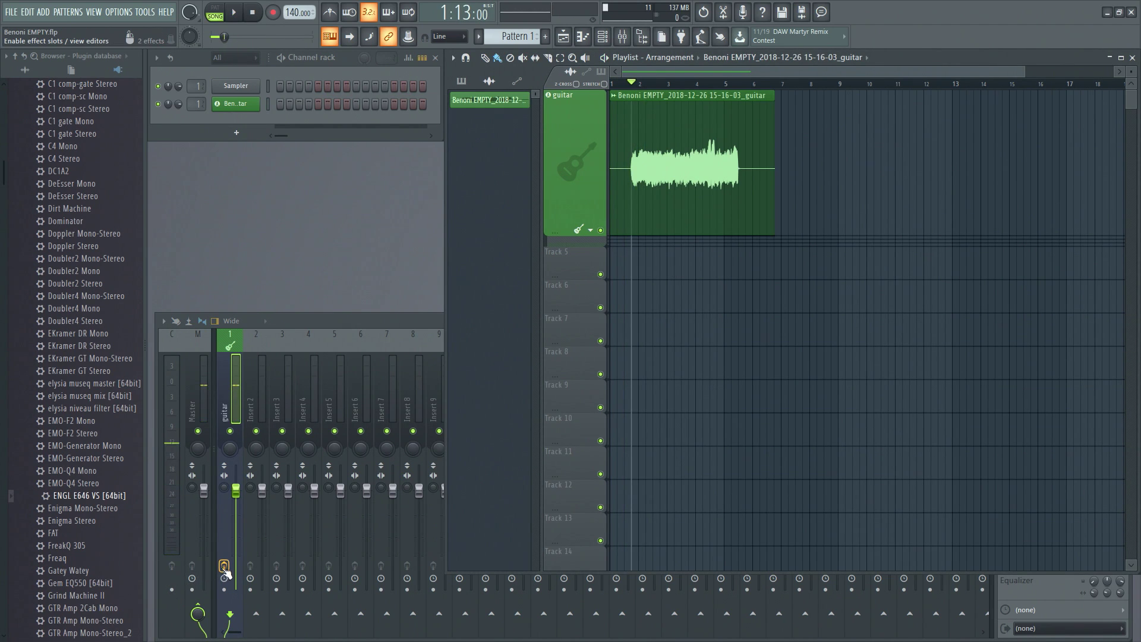
pyautogui.click(225, 573)
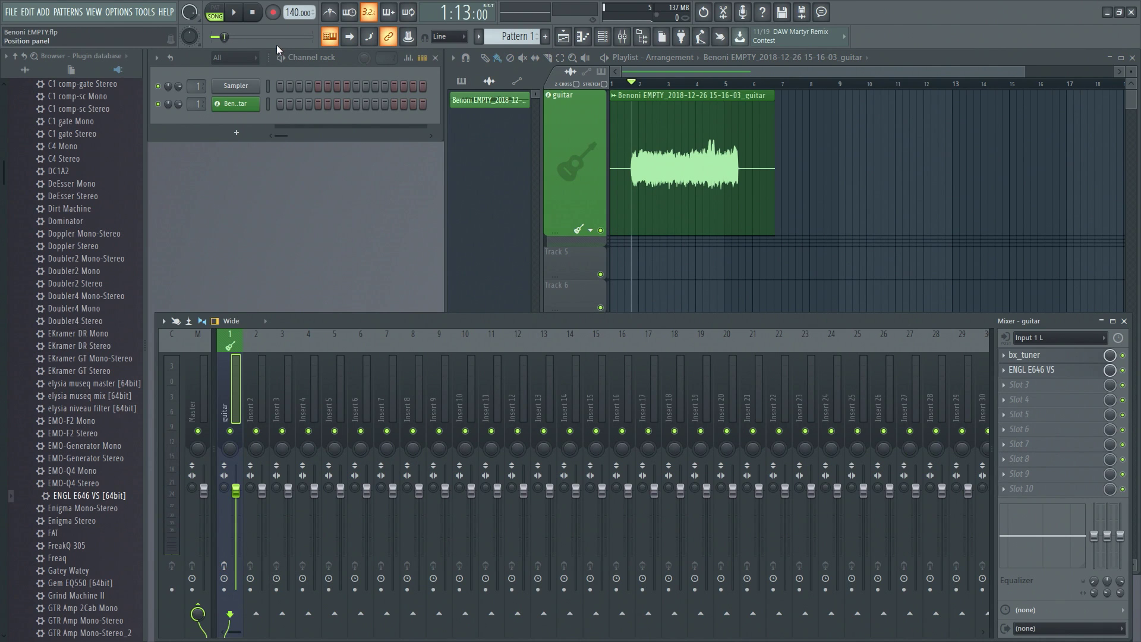
pyautogui.click(236, 12)
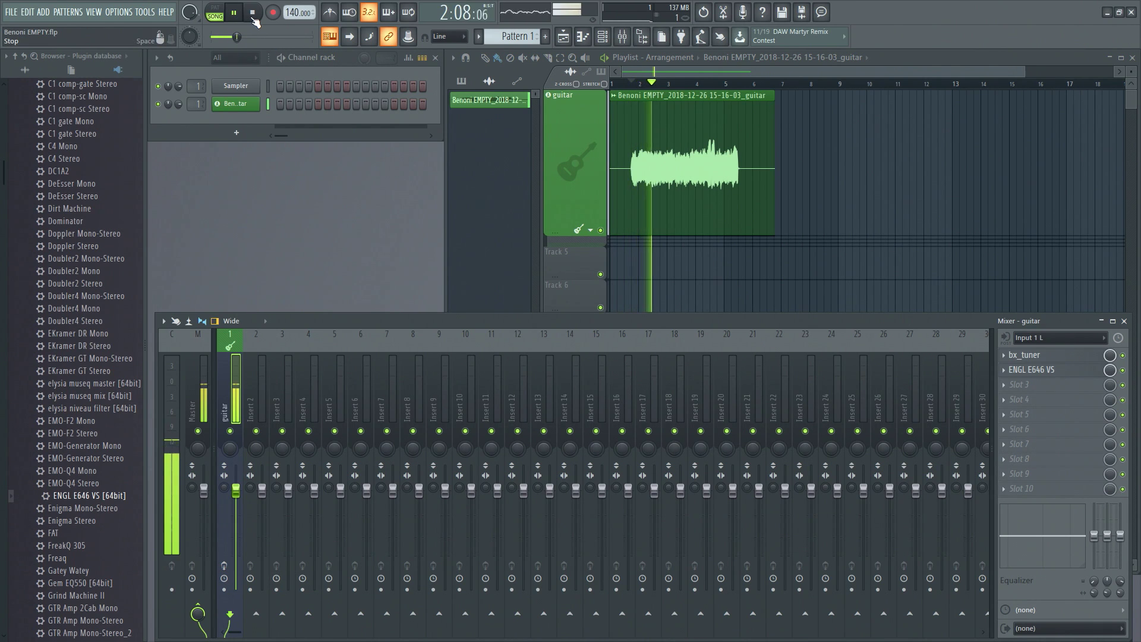
pyautogui.click(253, 13)
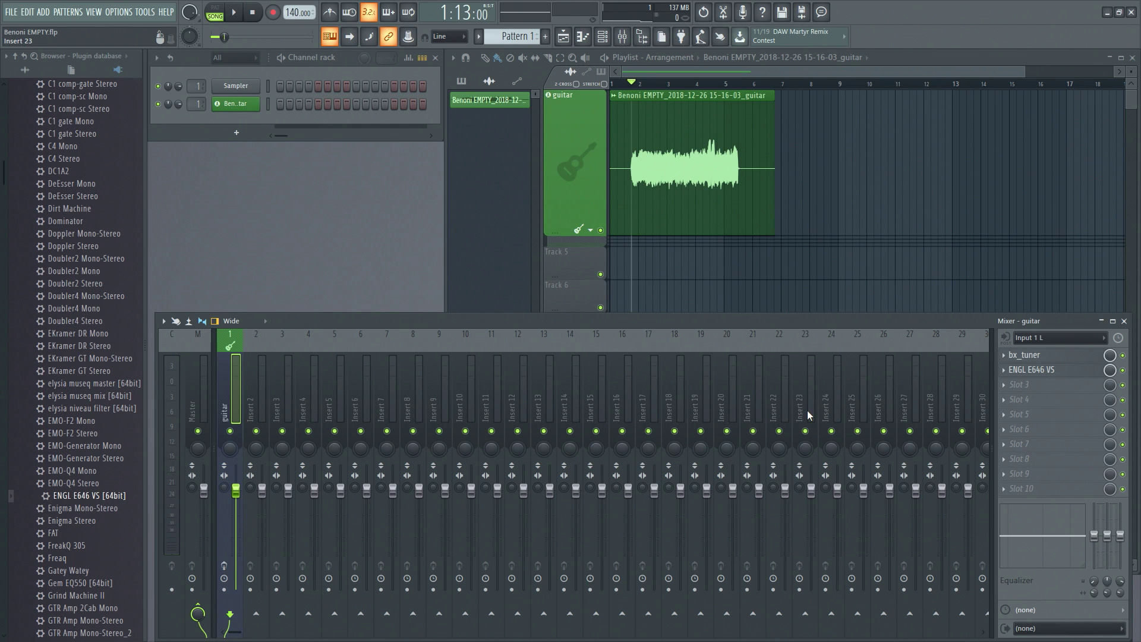
# Step: Reopen the ENGL E646 VS amp and switch it to preset slot B
pyautogui.click(1052, 372)
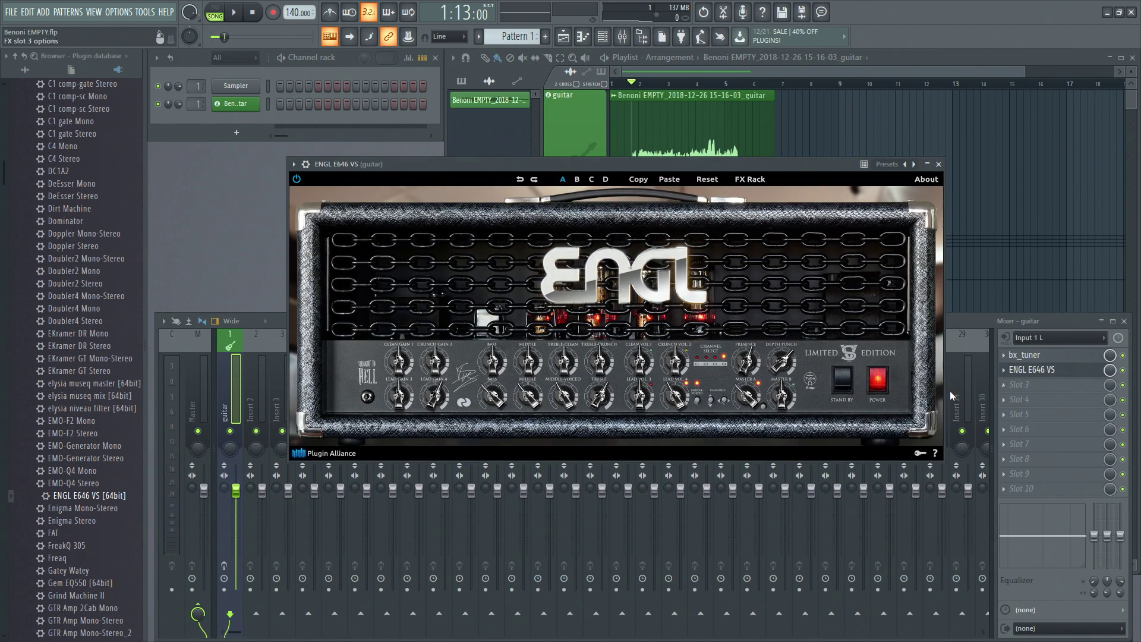
pyautogui.moveTo(708, 171); pyautogui.dragTo(636, 254)
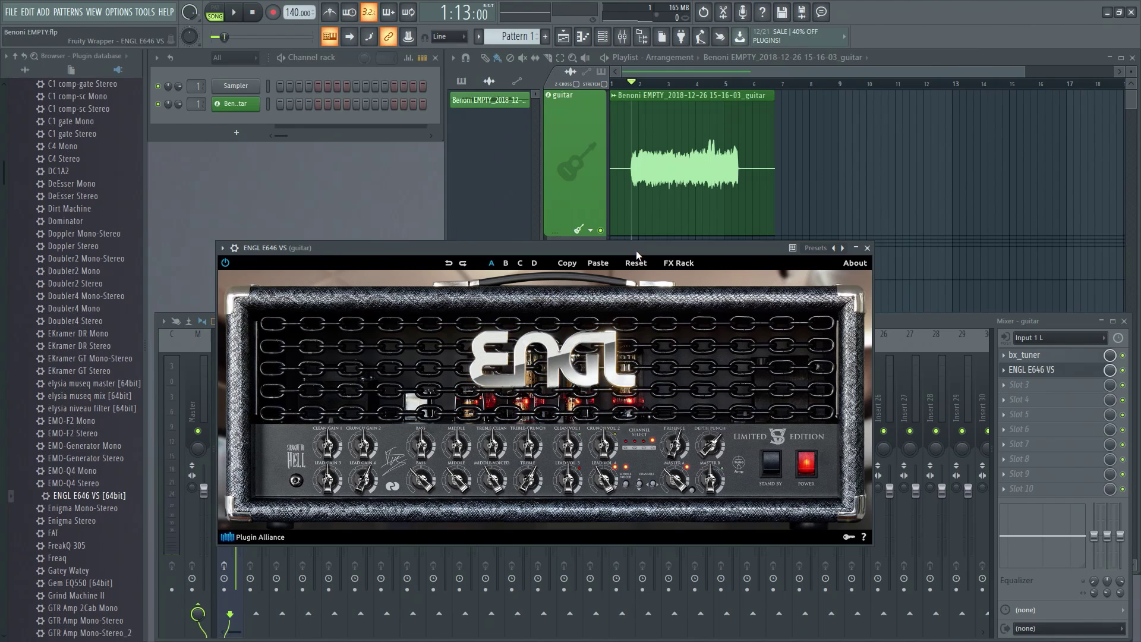
pyautogui.click(505, 262)
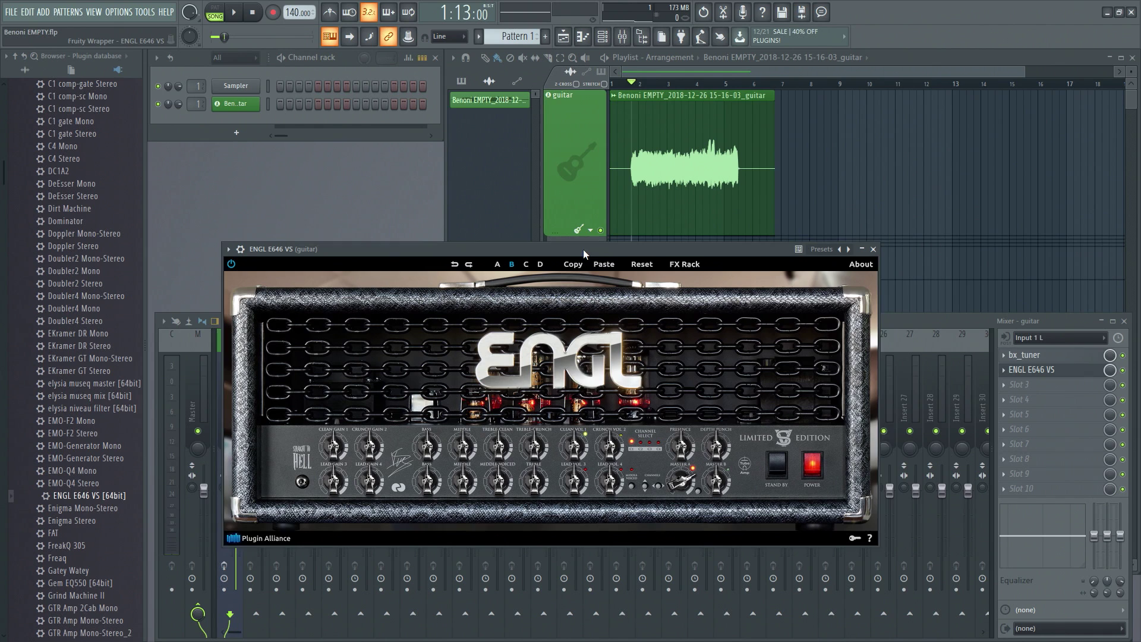
pyautogui.moveTo(416, 247); pyautogui.dragTo(441, 249)
# Step: Audition the guitar through preset B, then return the amp to slot A and close it
pyautogui.click(234, 13)
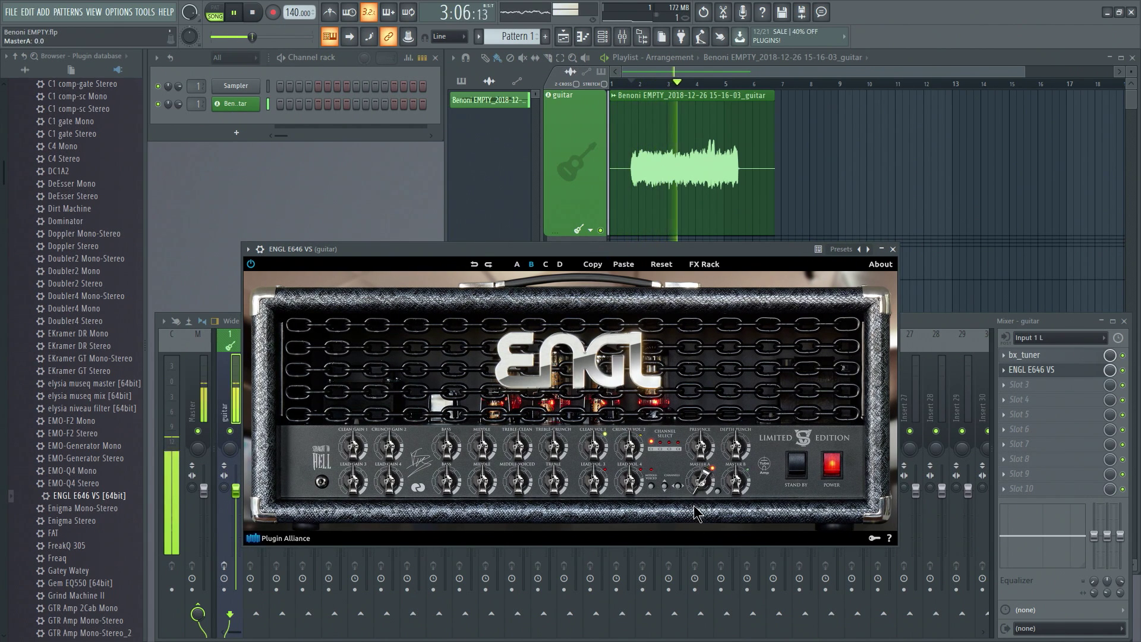
pyautogui.click(252, 12)
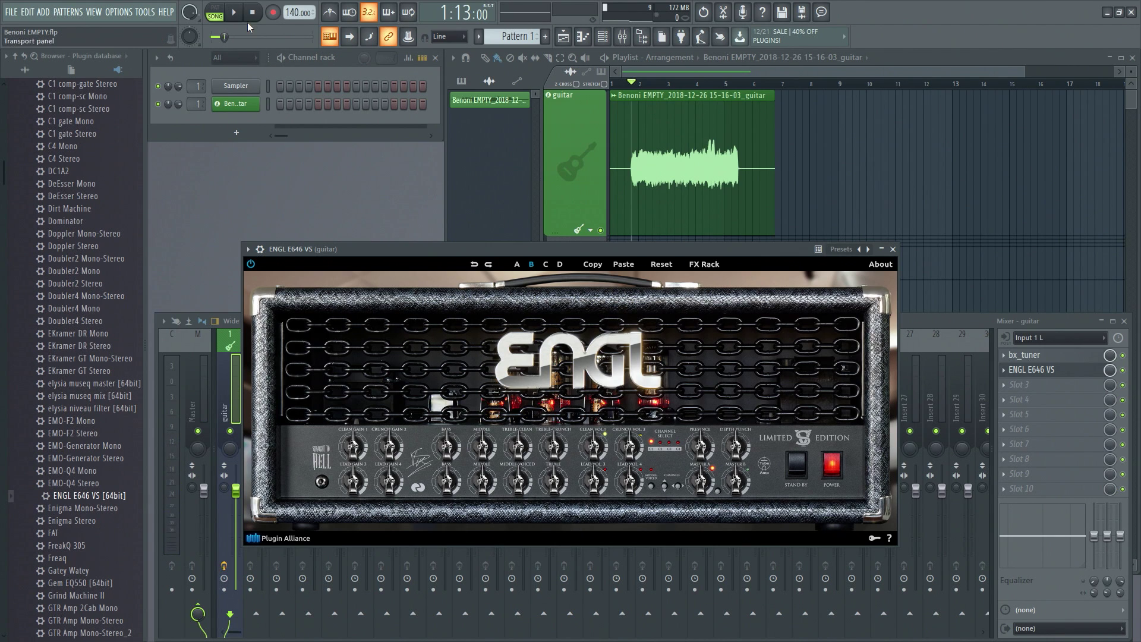
pyautogui.press('space')
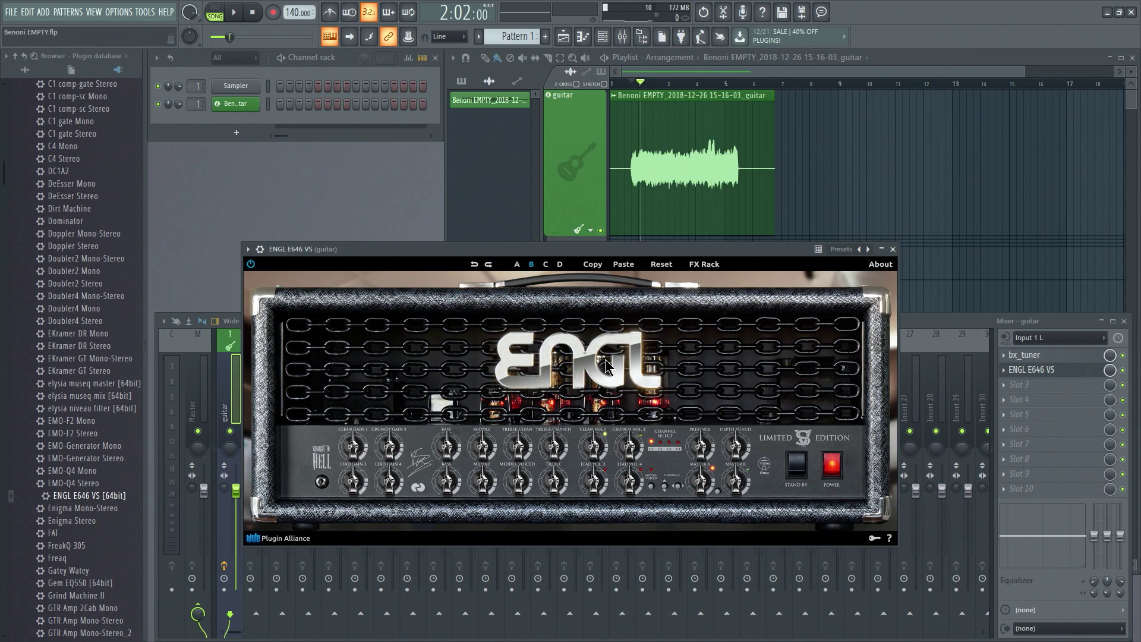
pyautogui.click(516, 265)
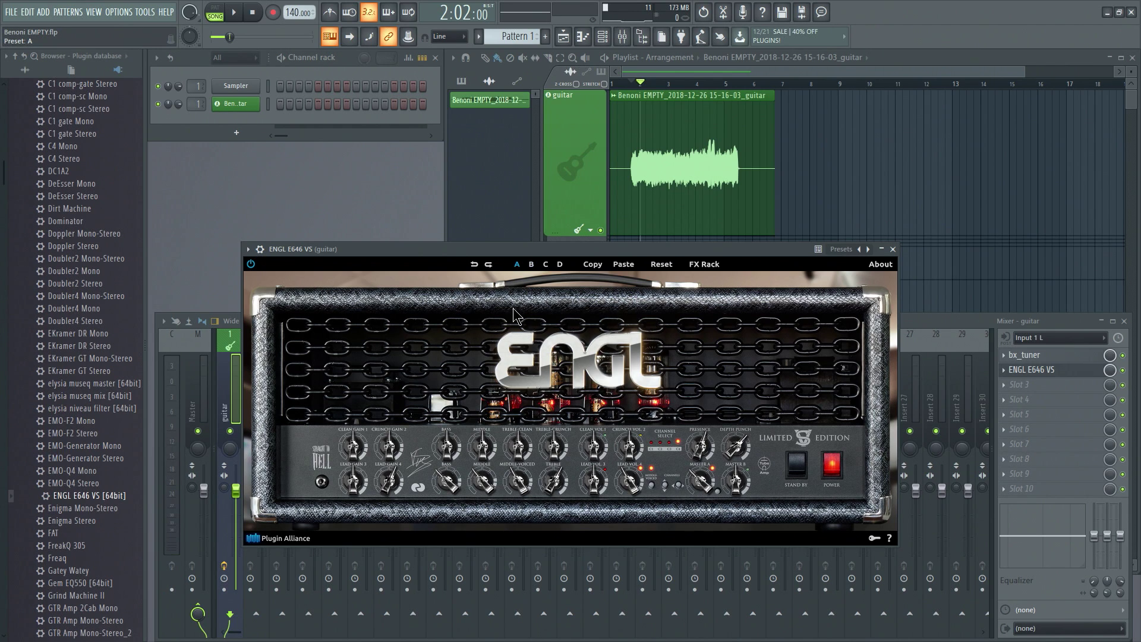
pyautogui.click(1033, 370)
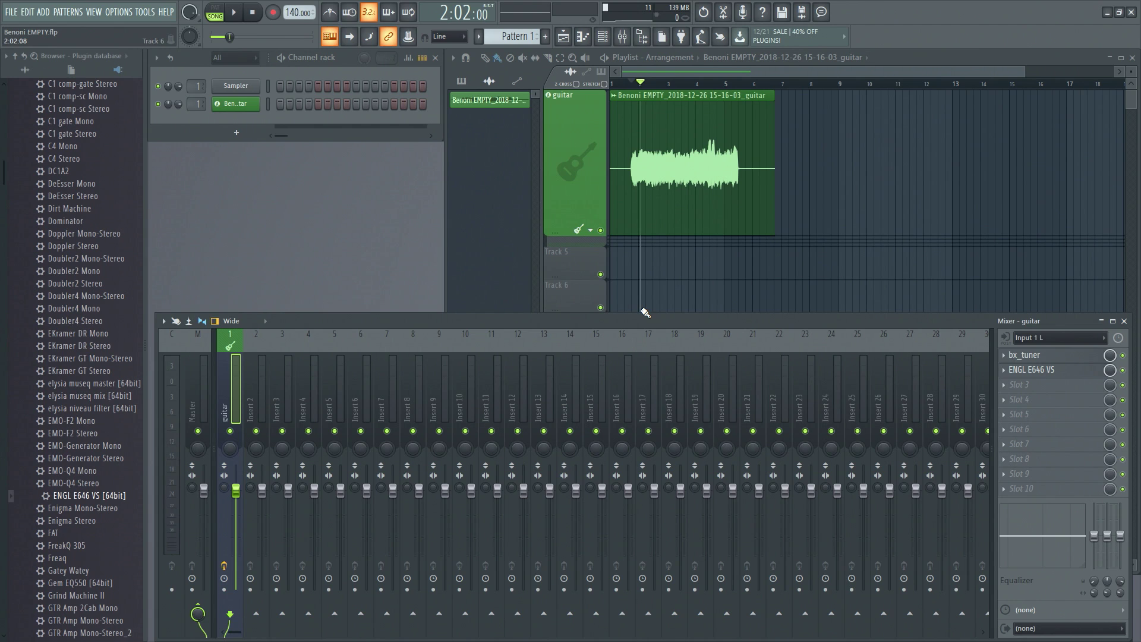
# Step: Mute the guitar insert and route Input 1 L into mixer insert 2
pyautogui.click(254, 410)
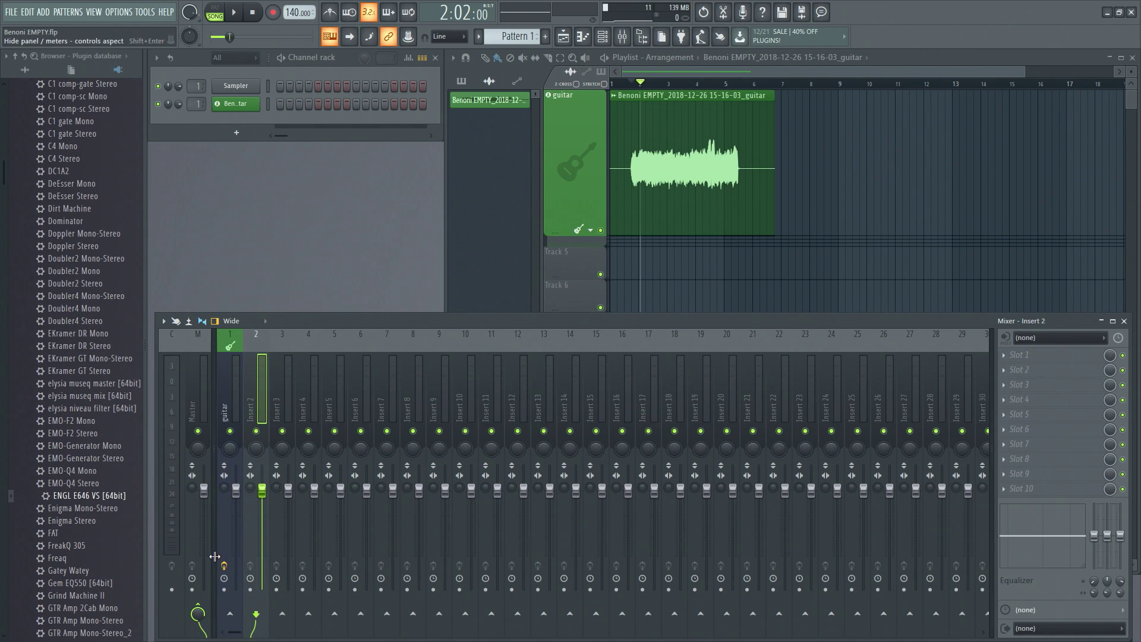
pyautogui.click(230, 431)
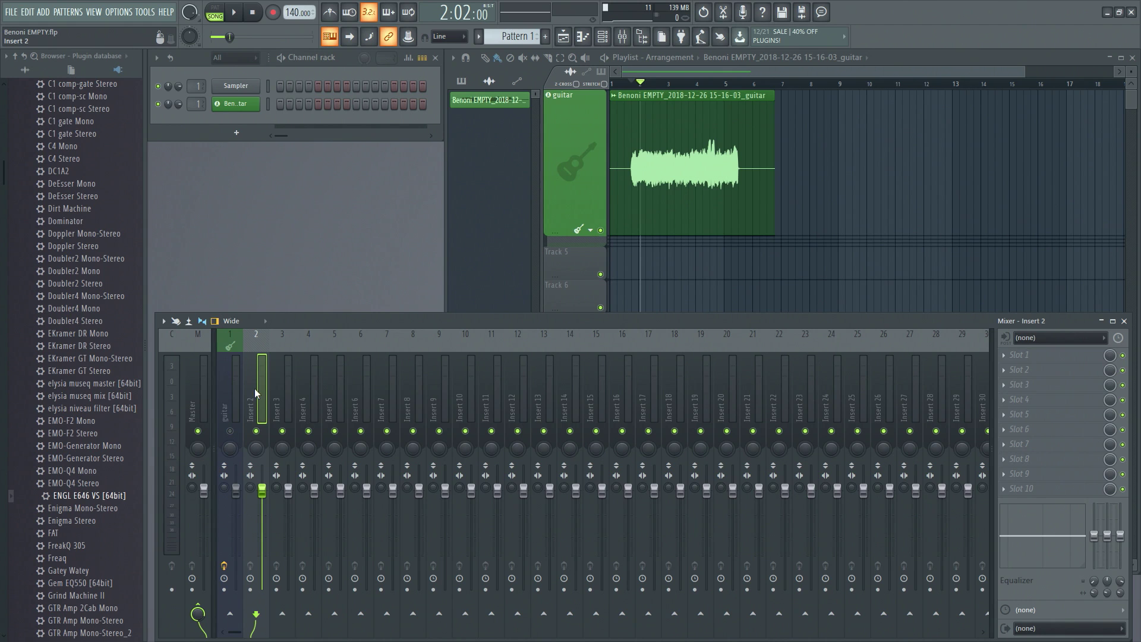
pyautogui.click(1045, 337)
pyautogui.click(1052, 404)
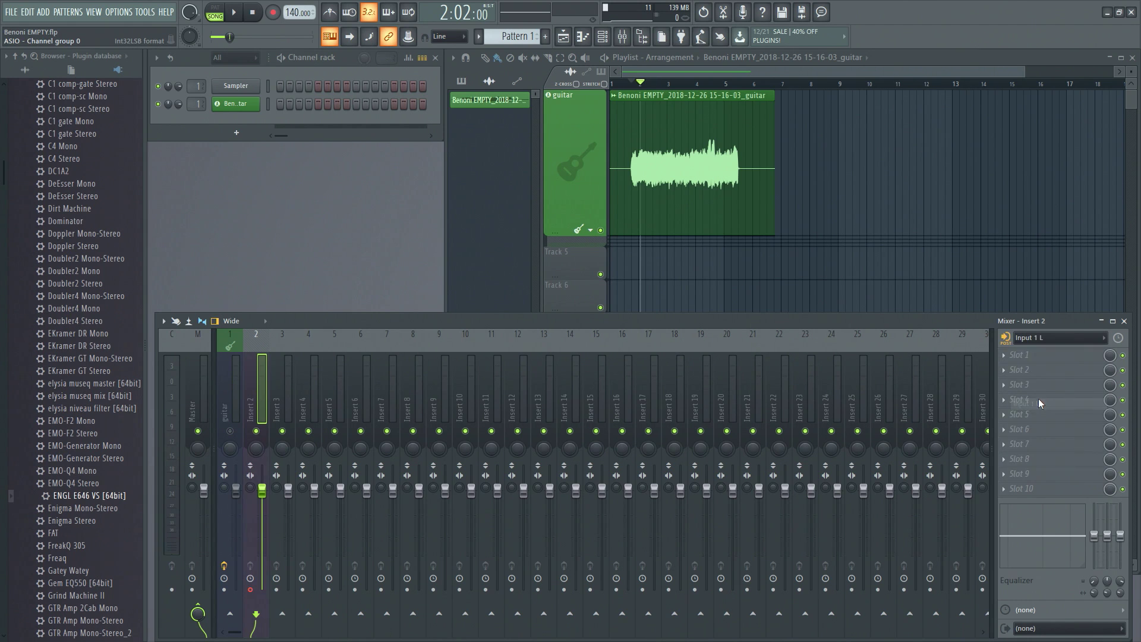
pyautogui.click(1022, 355)
pyautogui.press('Escape')
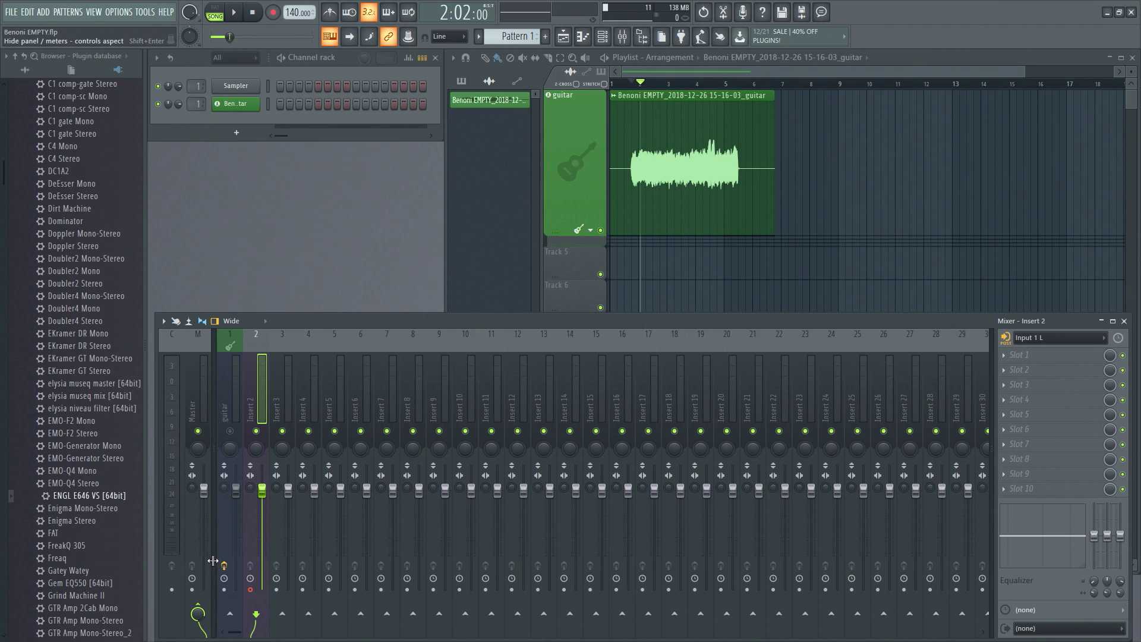
# Step: Record the guitar into Edison and trim the selection to start at 1.832 seconds
pyautogui.click(273, 12)
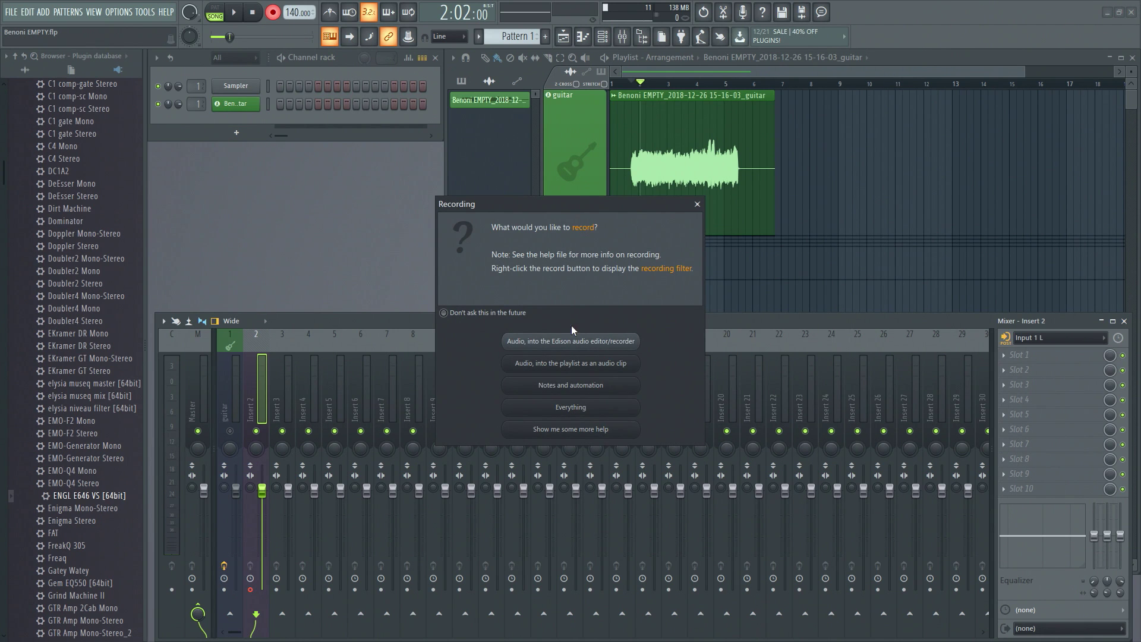
pyautogui.click(556, 342)
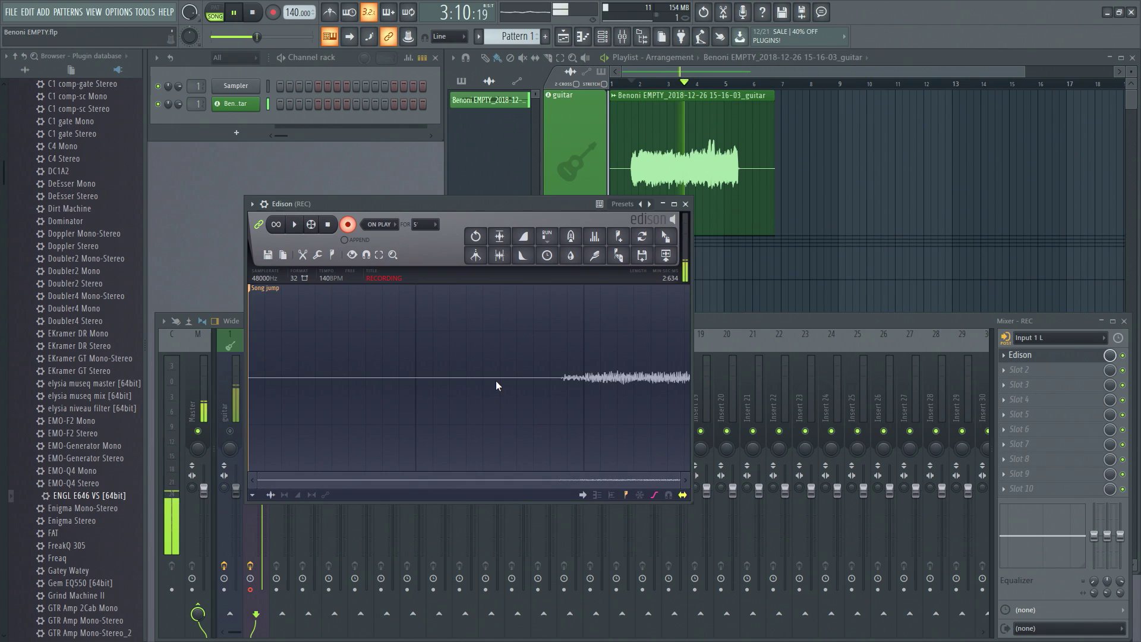
pyautogui.click(347, 224)
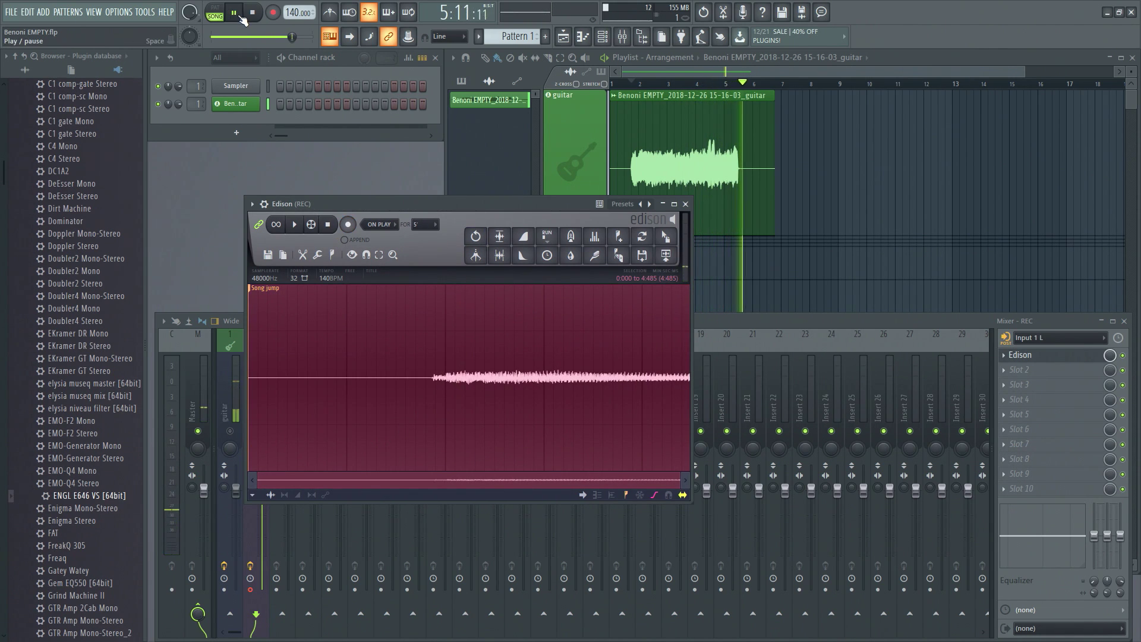
pyautogui.press('space')
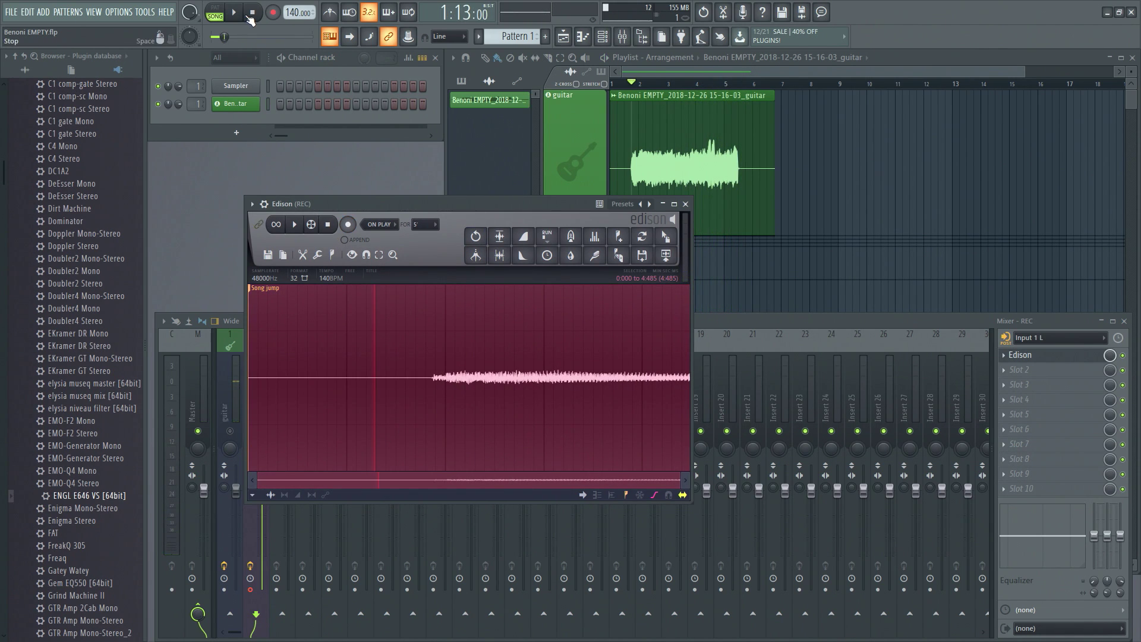
pyautogui.moveTo(437, 379); pyautogui.dragTo(518, 381)
pyautogui.moveTo(428, 378); pyautogui.dragTo(428, 378)
# Step: Send the Edison audio to the playlist at bar 8, then delete both clips and close Edison
pyautogui.click(665, 255)
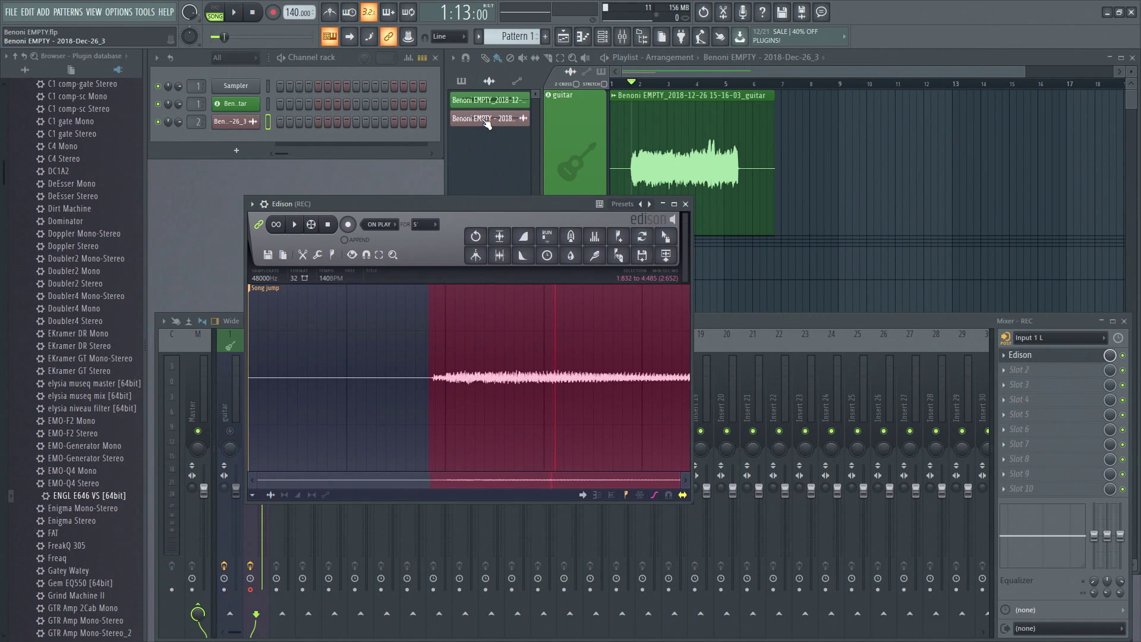
pyautogui.moveTo(487, 123); pyautogui.dragTo(826, 172)
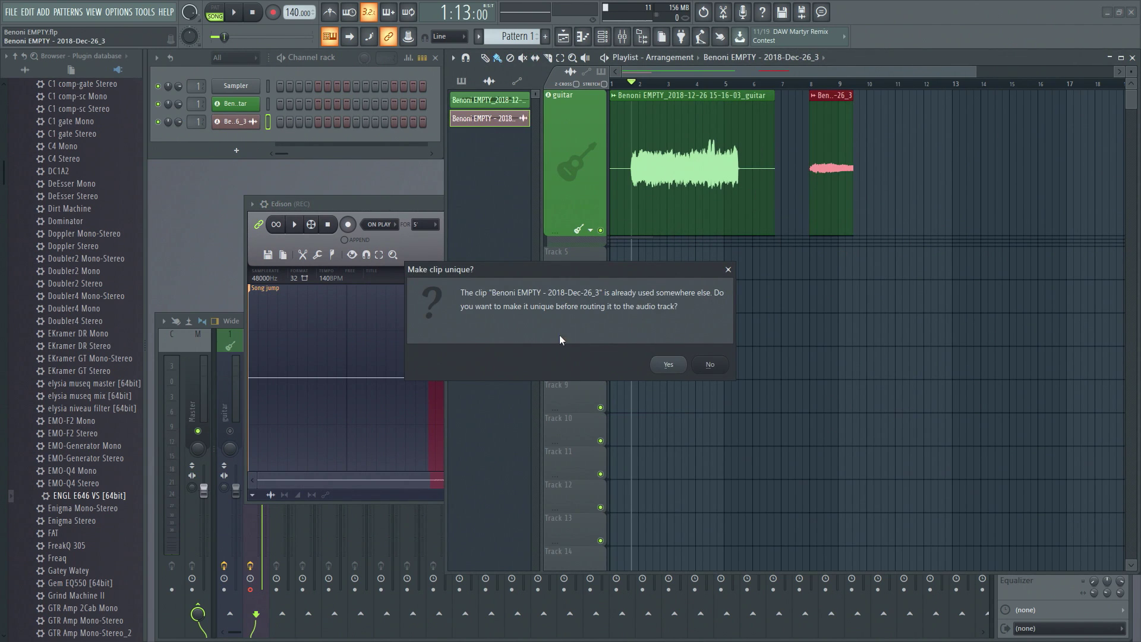
pyautogui.click(666, 365)
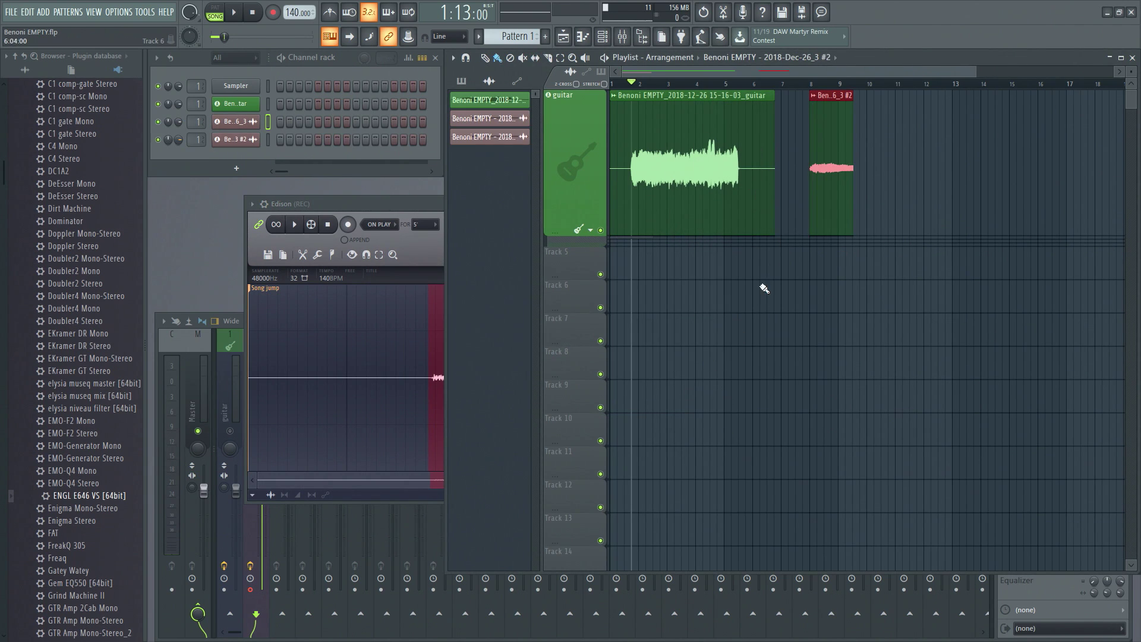
pyautogui.rightClick(832, 173)
pyautogui.rightClick(665, 207)
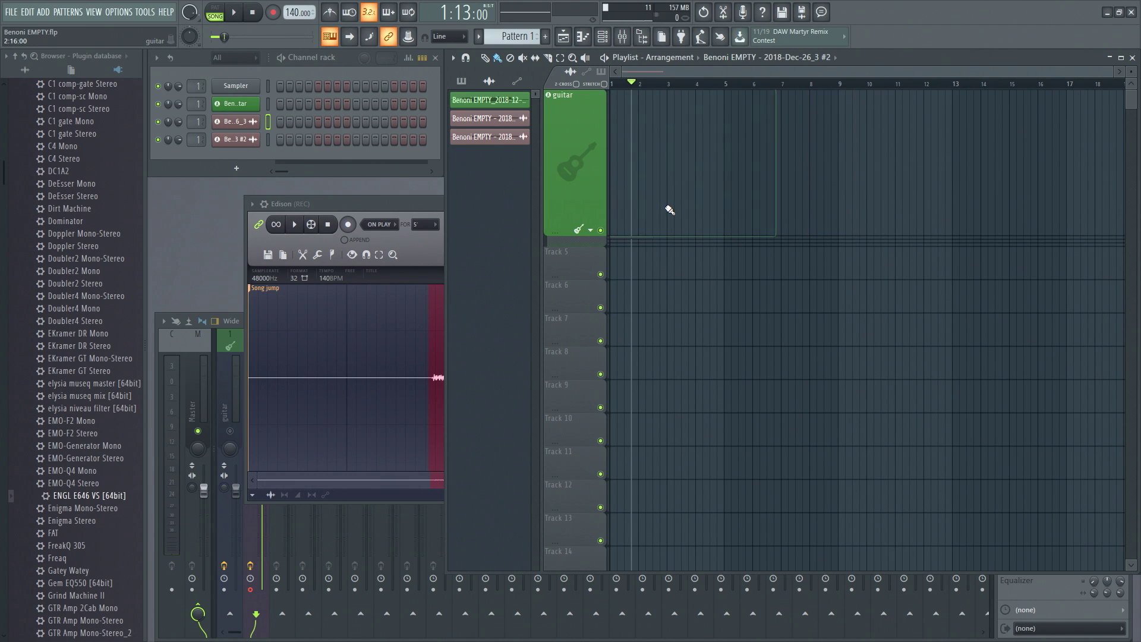
pyautogui.click(305, 197)
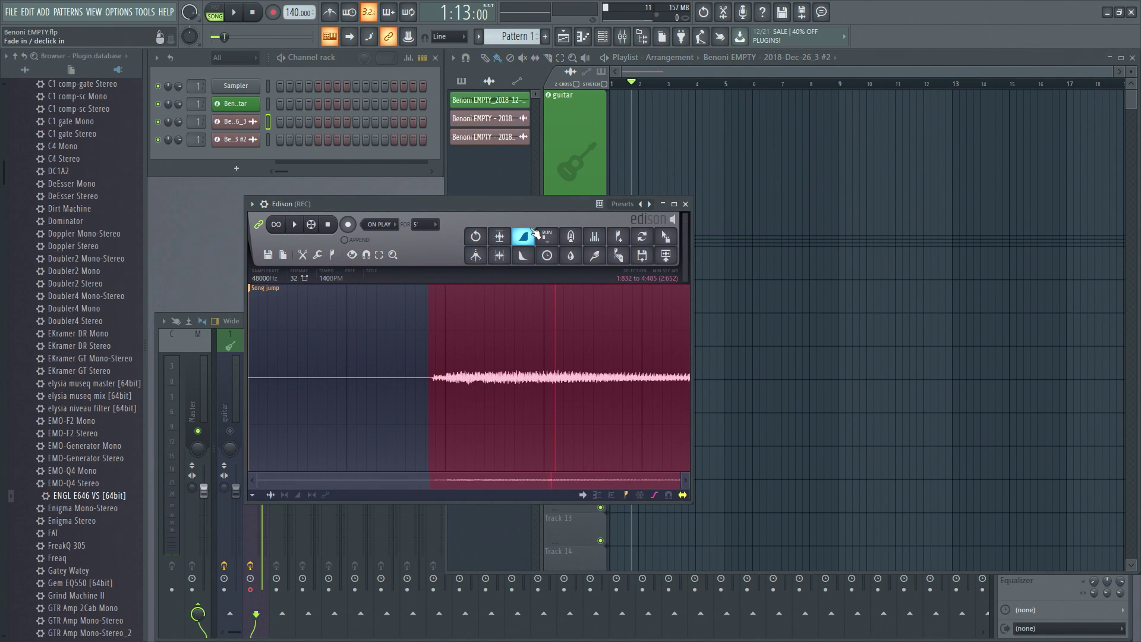
pyautogui.click(685, 204)
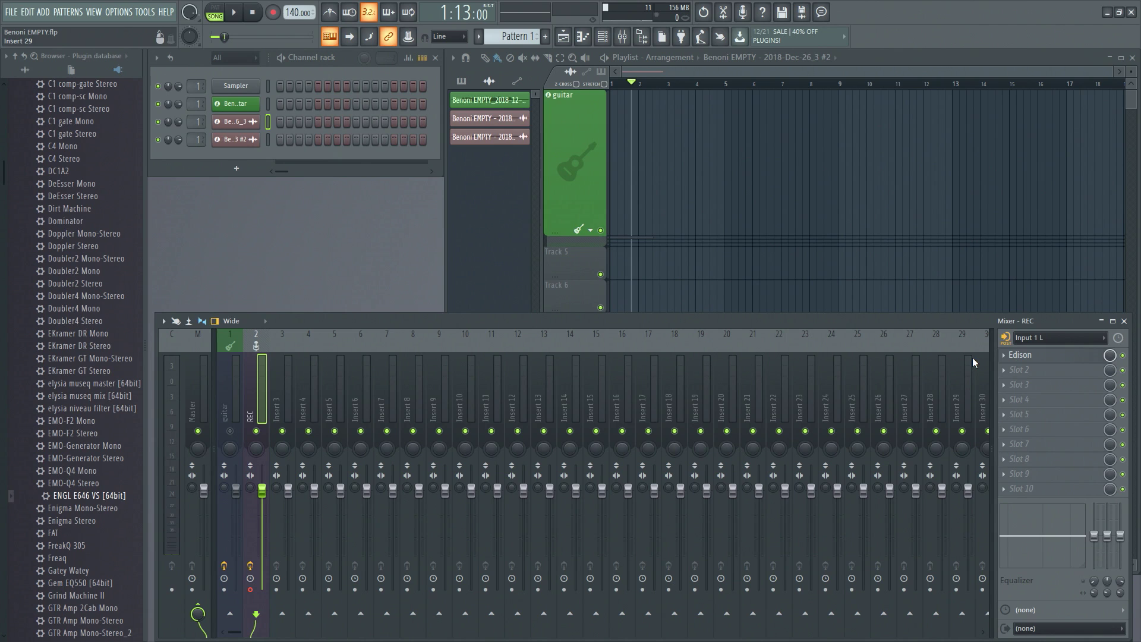
# Step: Disarm the REC insert and keep Input 1 L as the guitar insert's input
pyautogui.click(239, 431)
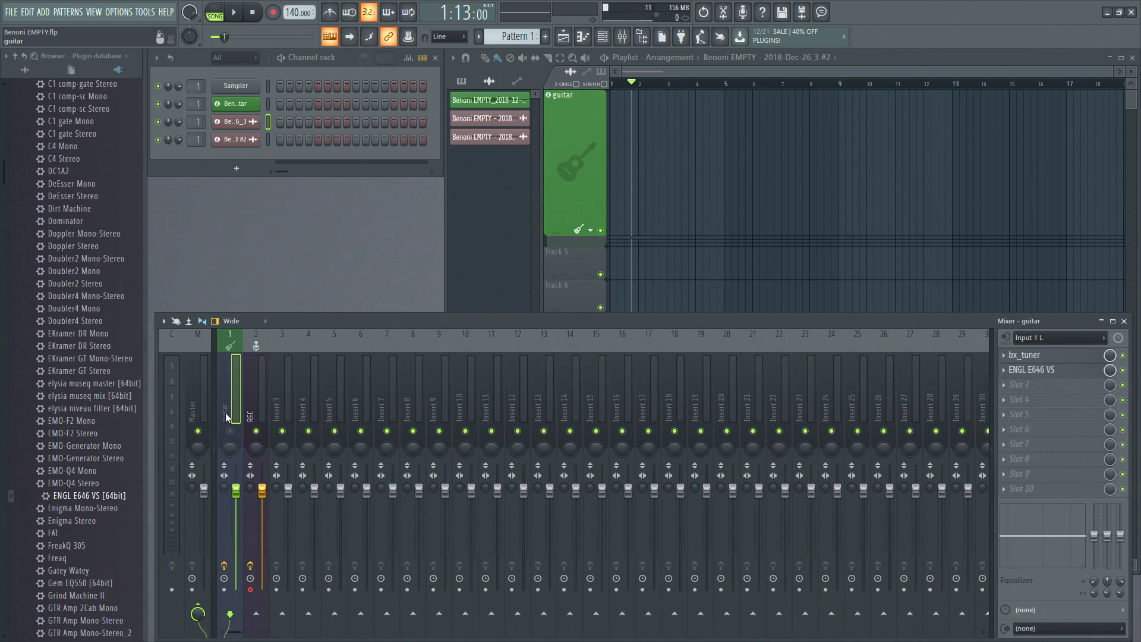
pyautogui.click(250, 565)
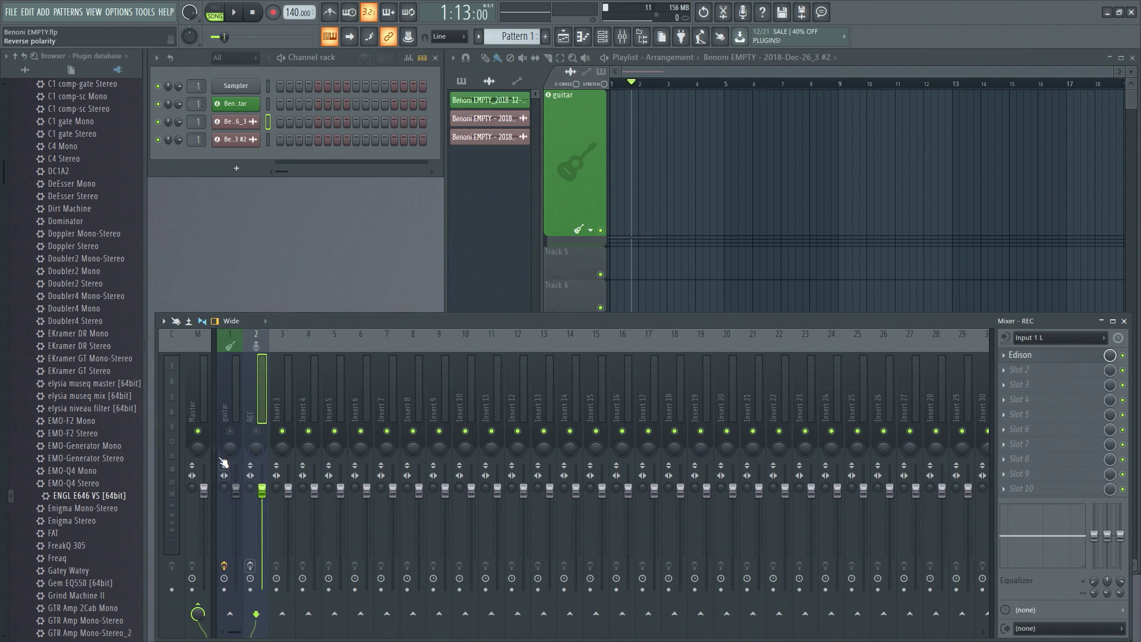
pyautogui.click(226, 345)
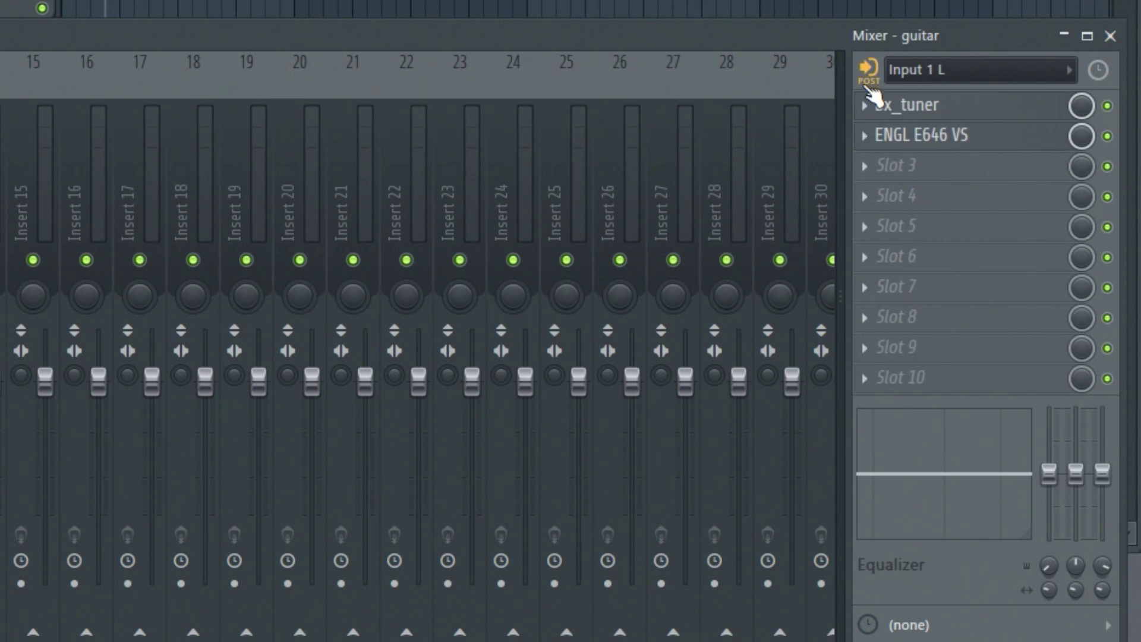
pyautogui.click(933, 76)
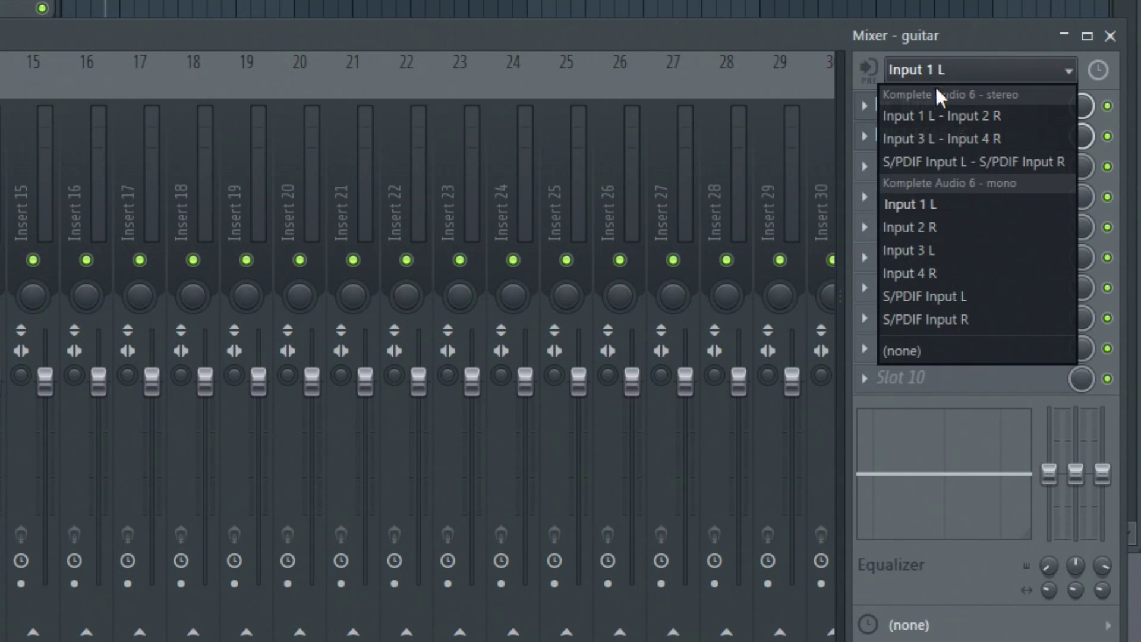
pyautogui.click(956, 202)
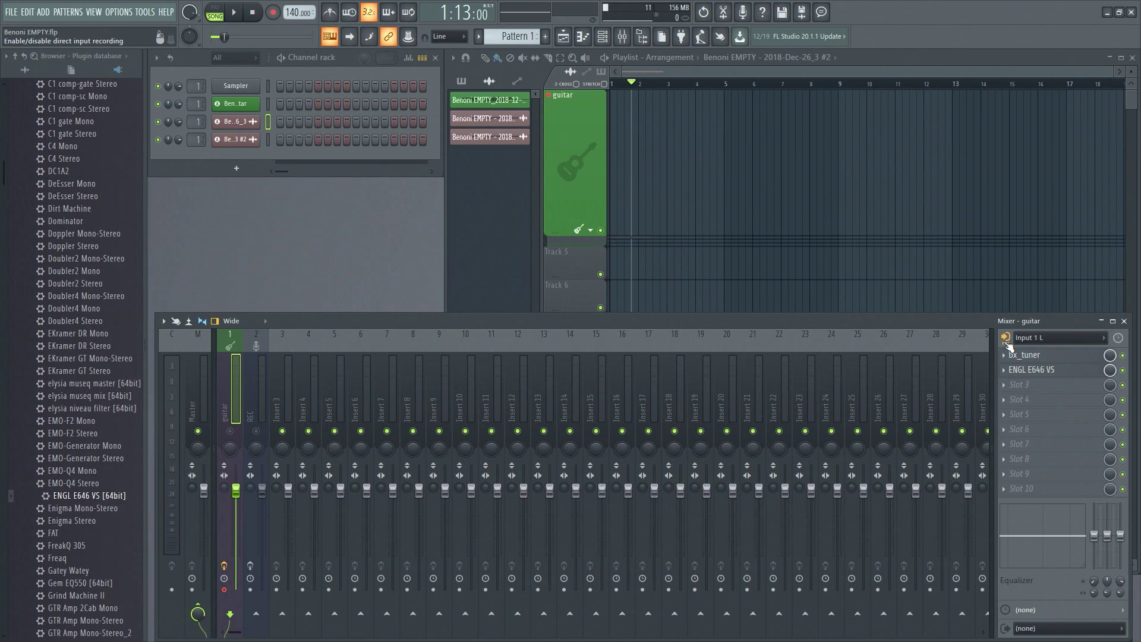
# Step: Unmute the guitar insert, reopen the ENGL amp and return the song position to bar 1
pyautogui.click(231, 432)
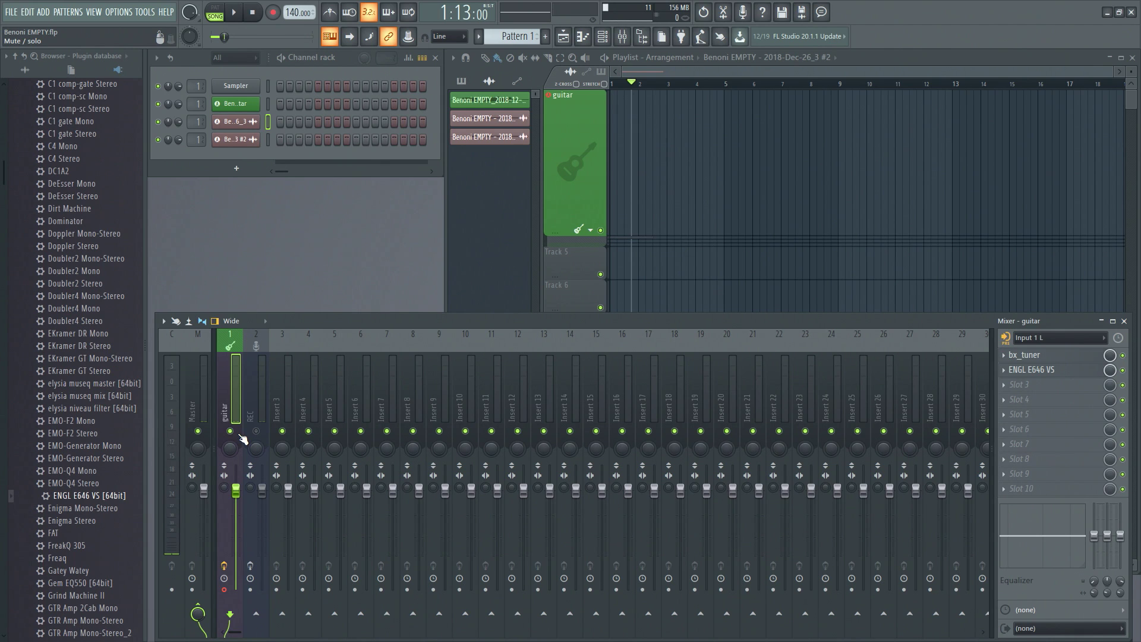
pyautogui.click(1044, 371)
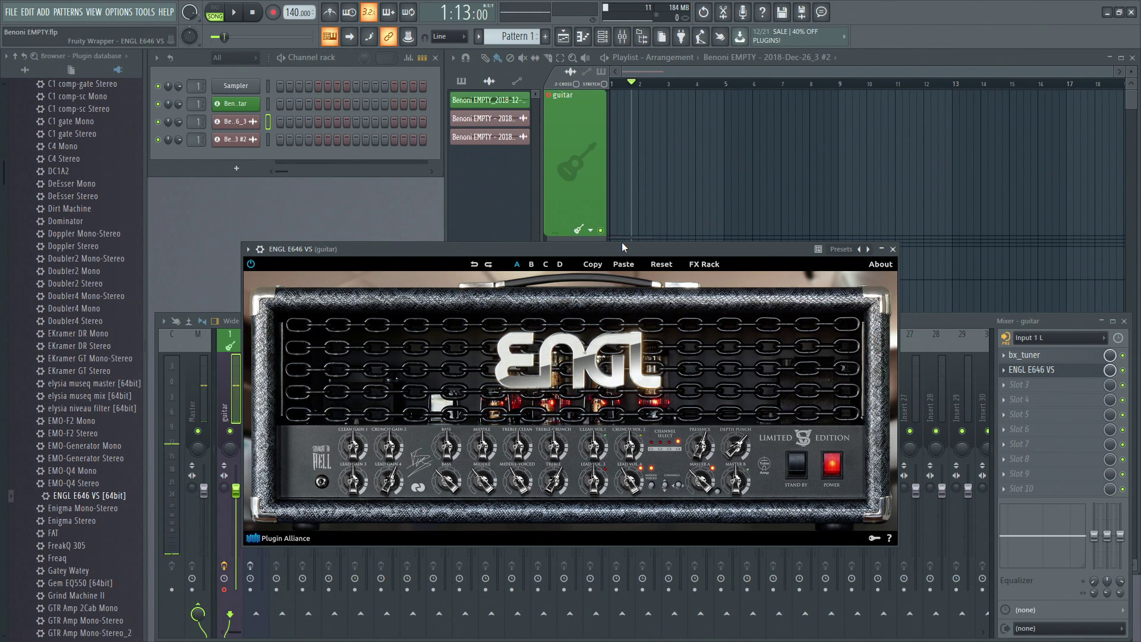
pyautogui.moveTo(622, 247); pyautogui.dragTo(756, 257)
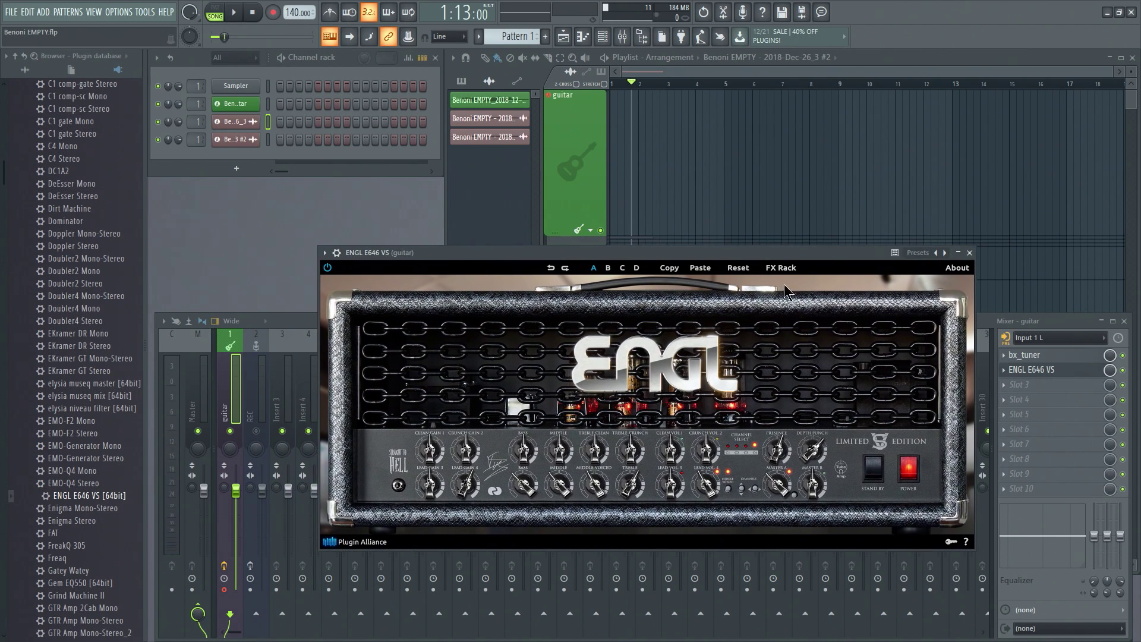
pyautogui.moveTo(636, 89); pyautogui.dragTo(608, 87)
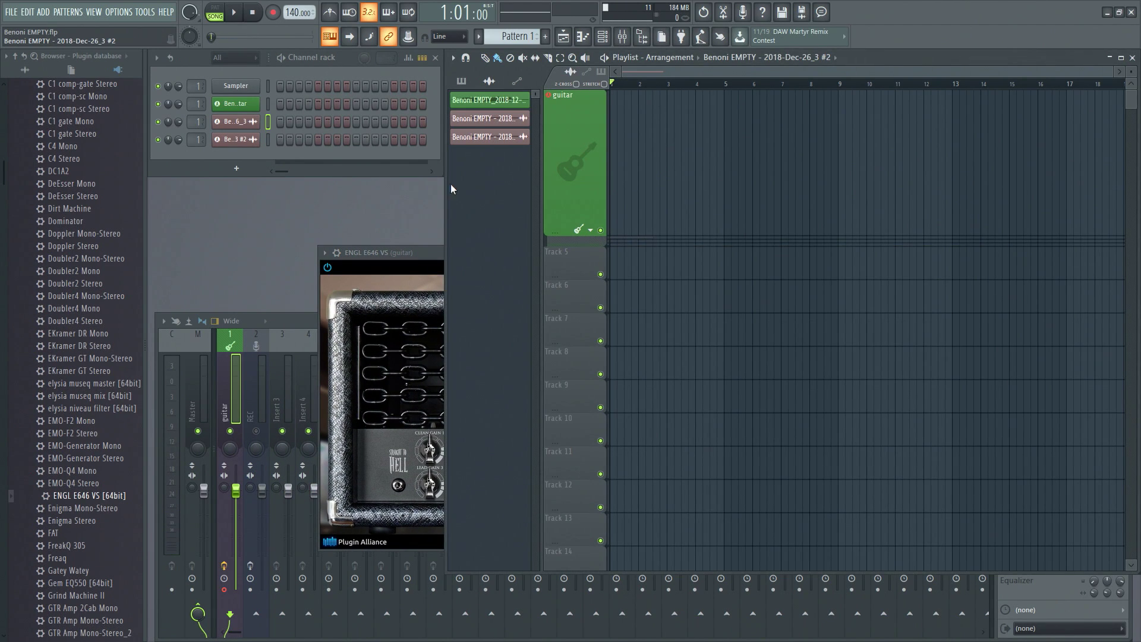
pyautogui.click(403, 258)
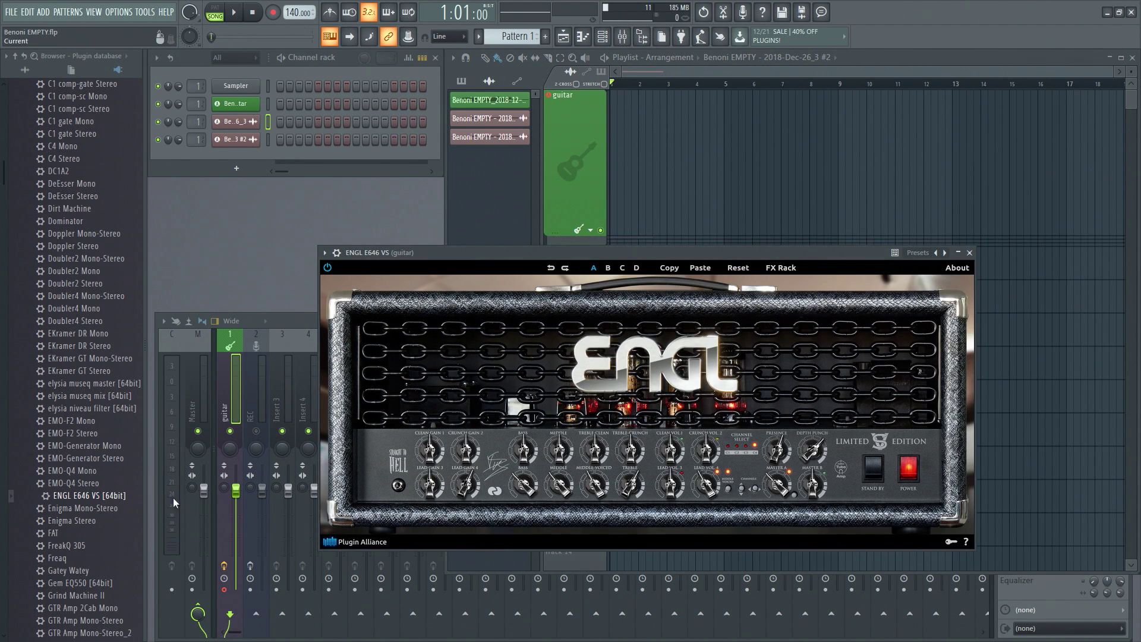
# Step: Record a new dry guitar take into the playlist as an audio clip and play it back
pyautogui.click(274, 12)
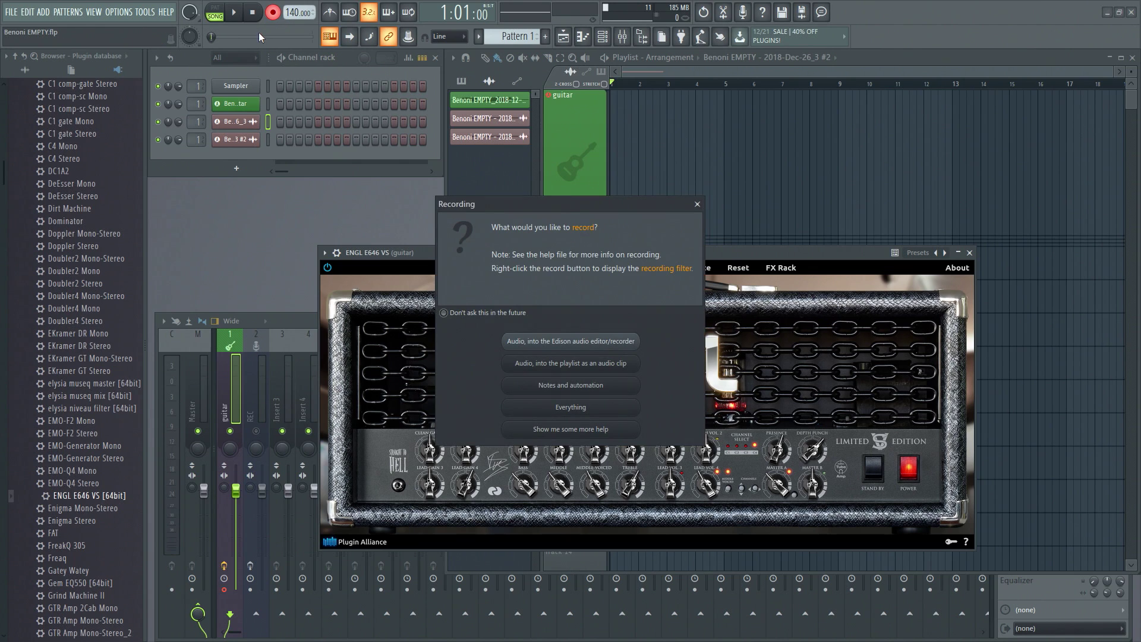
pyautogui.click(542, 368)
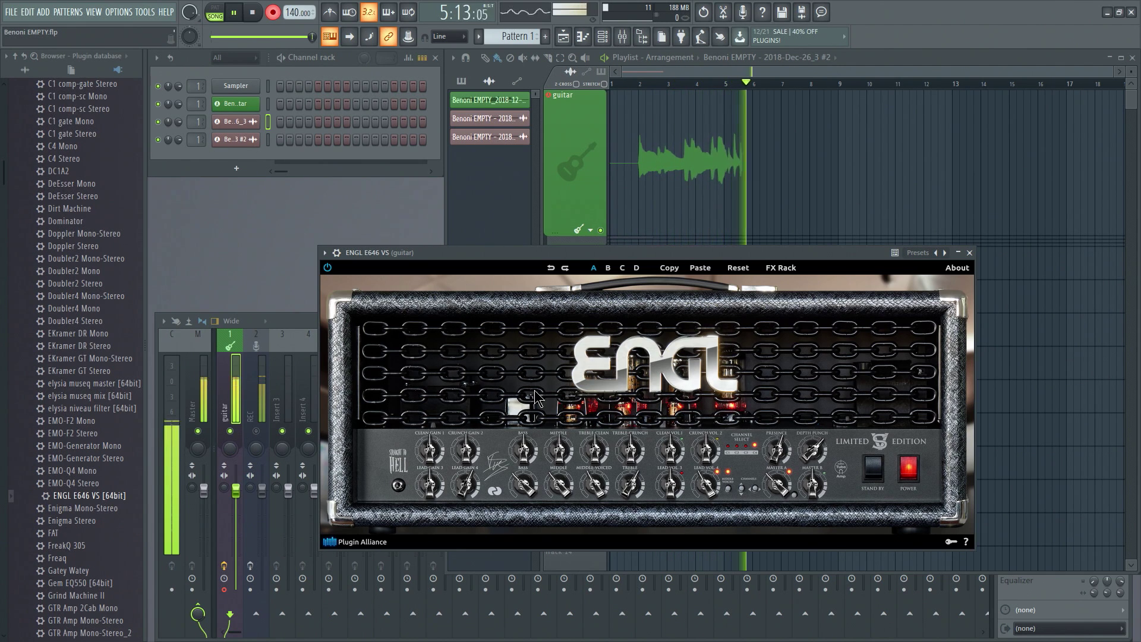
pyautogui.press('space')
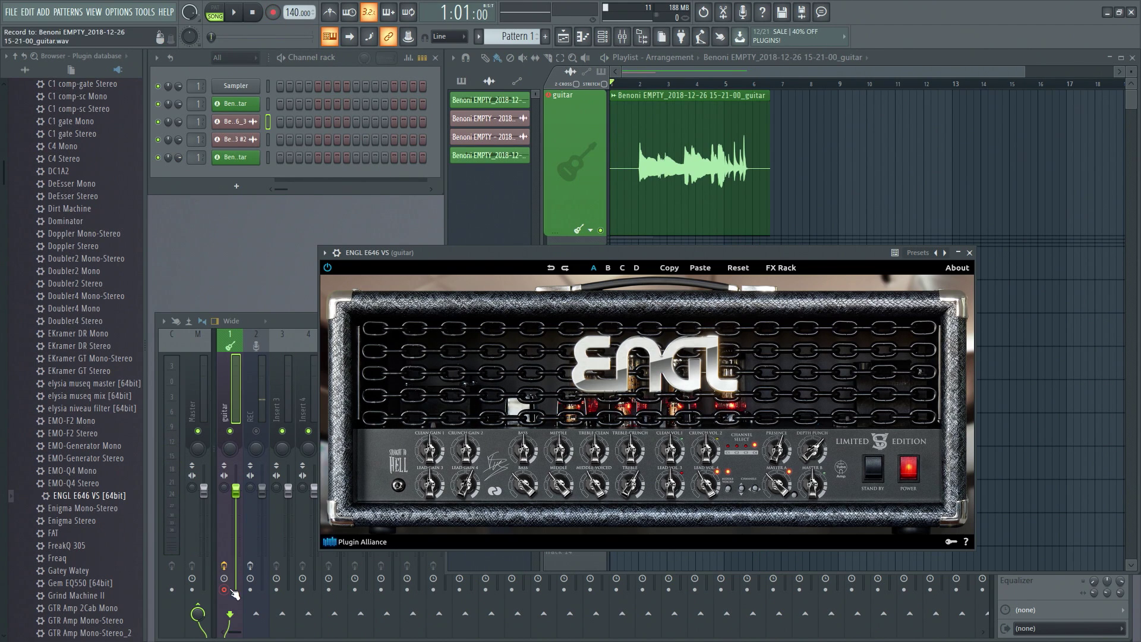
pyautogui.press('F9')
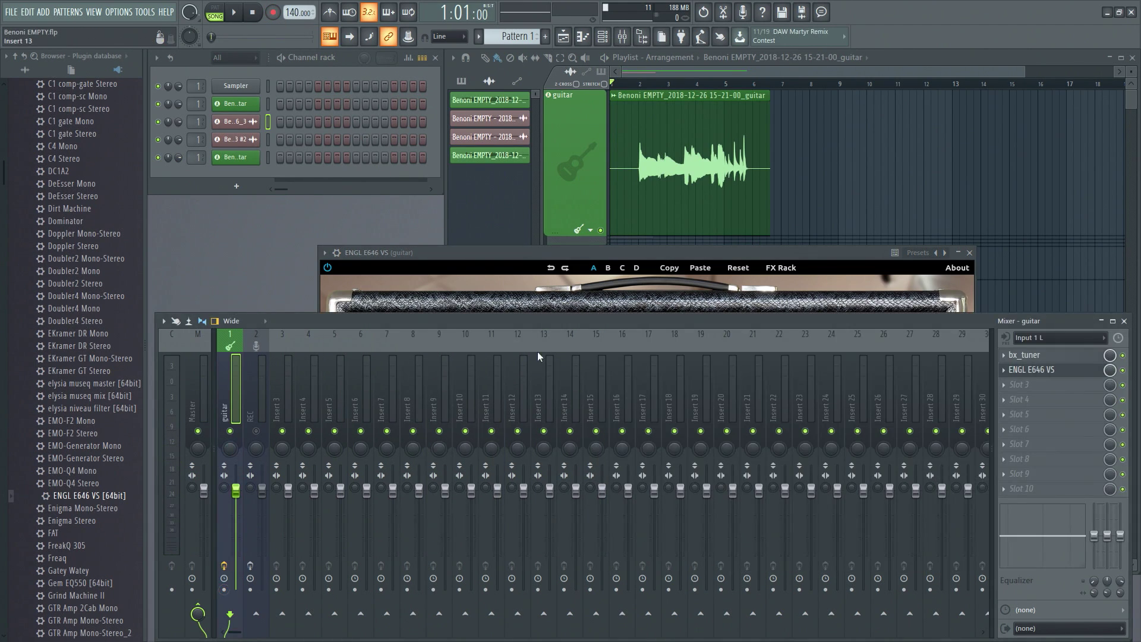
pyautogui.click(677, 186)
pyautogui.press('space')
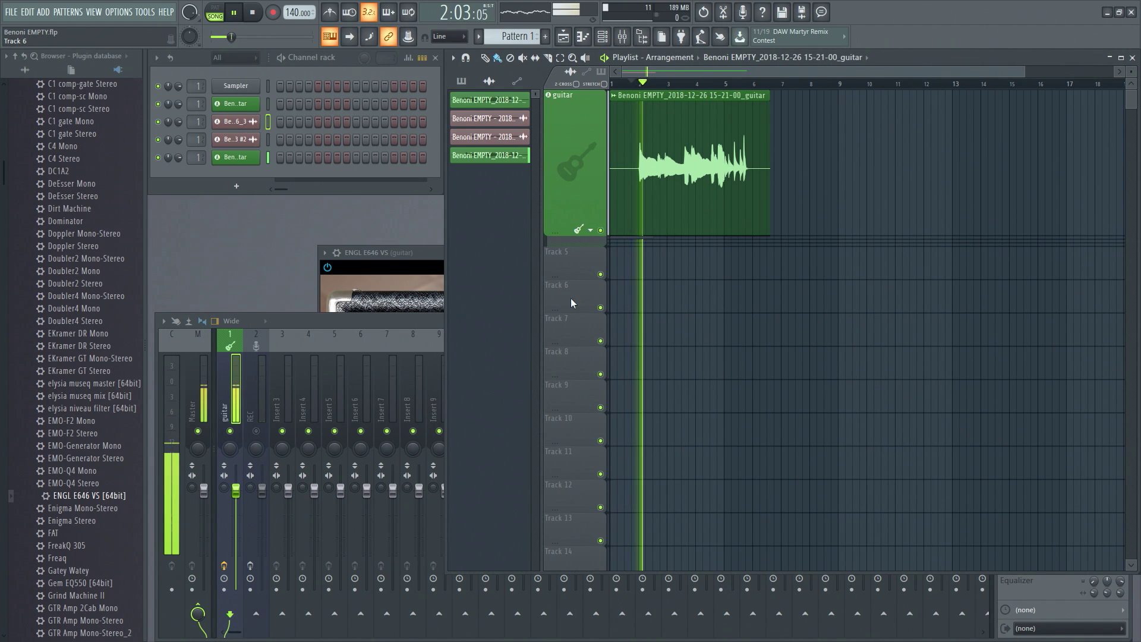
# Step: Stop playback at bar 2 and place the ENGL amp window fully visible below the guitar clip
pyautogui.click(392, 255)
pyautogui.press('space')
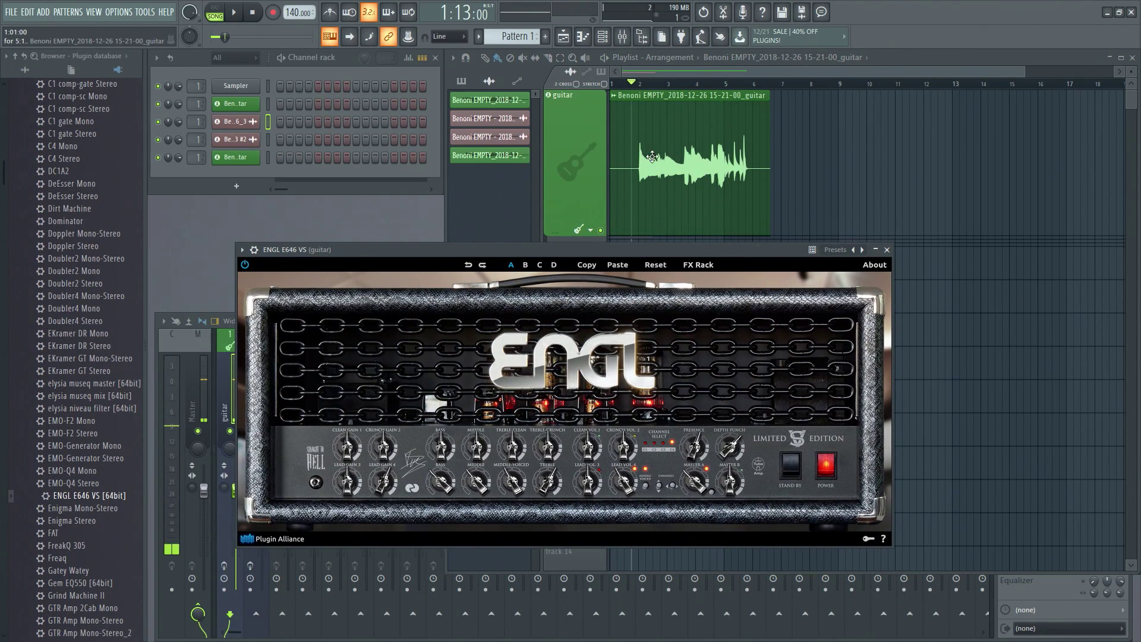
pyautogui.moveTo(633, 84); pyautogui.dragTo(649, 89)
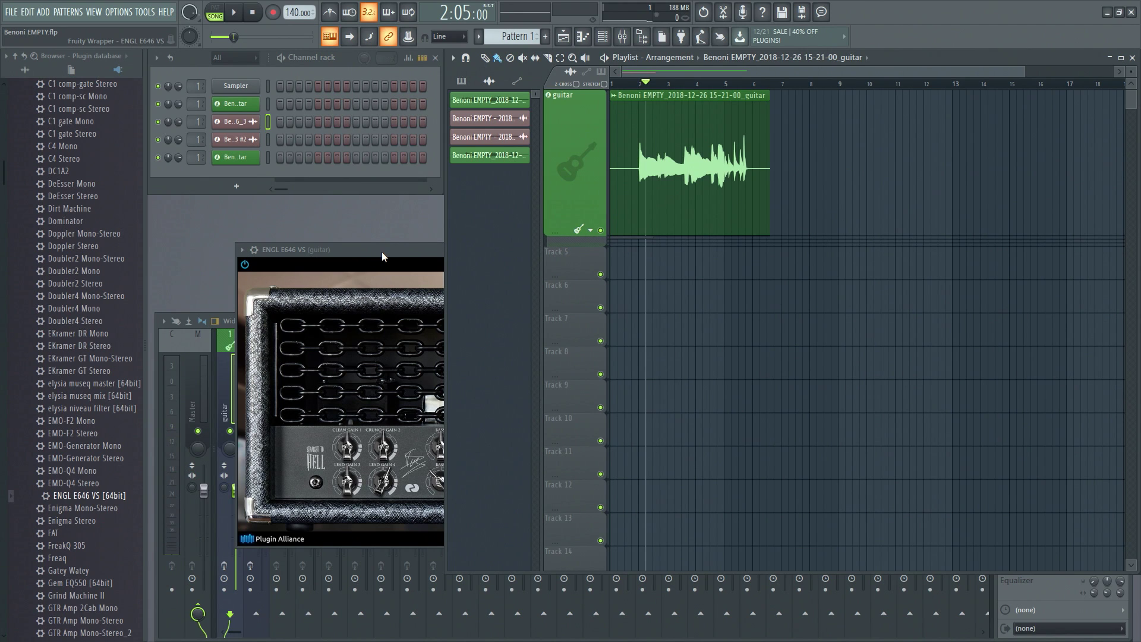
pyautogui.moveTo(381, 252); pyautogui.dragTo(433, 194)
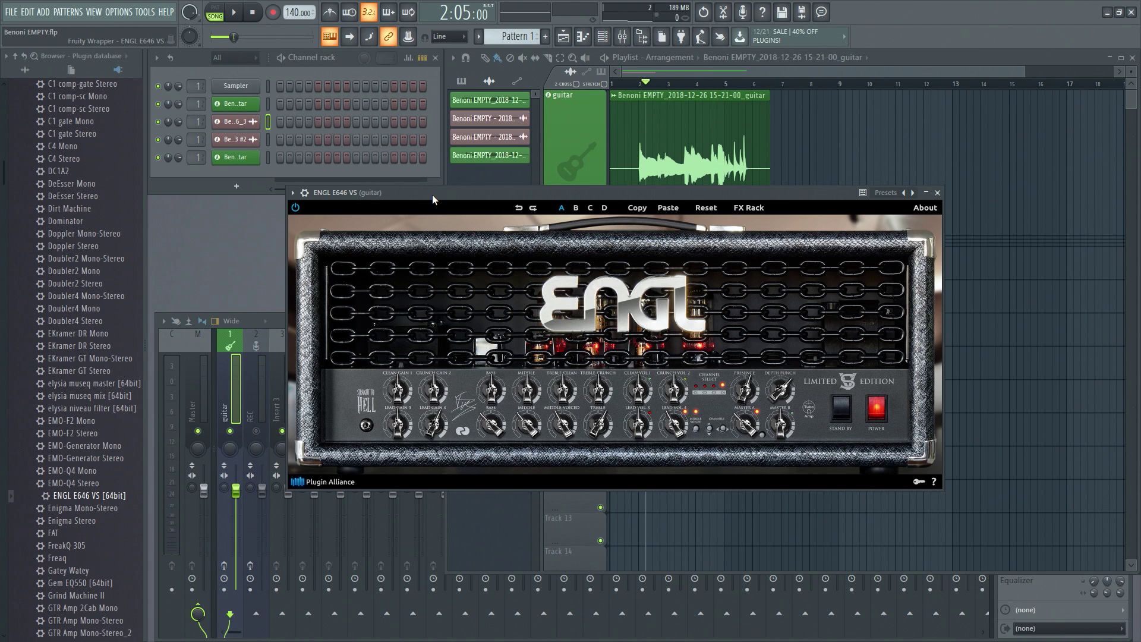
pyautogui.moveTo(710, 197); pyautogui.dragTo(694, 148)
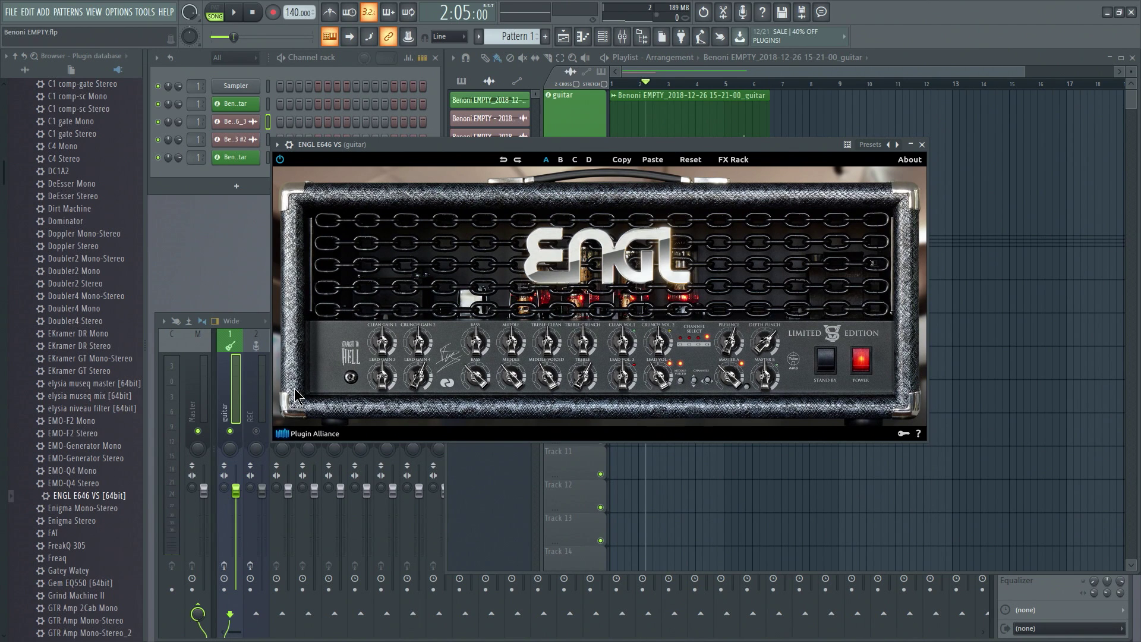
pyautogui.moveTo(669, 149); pyautogui.dragTo(686, 248)
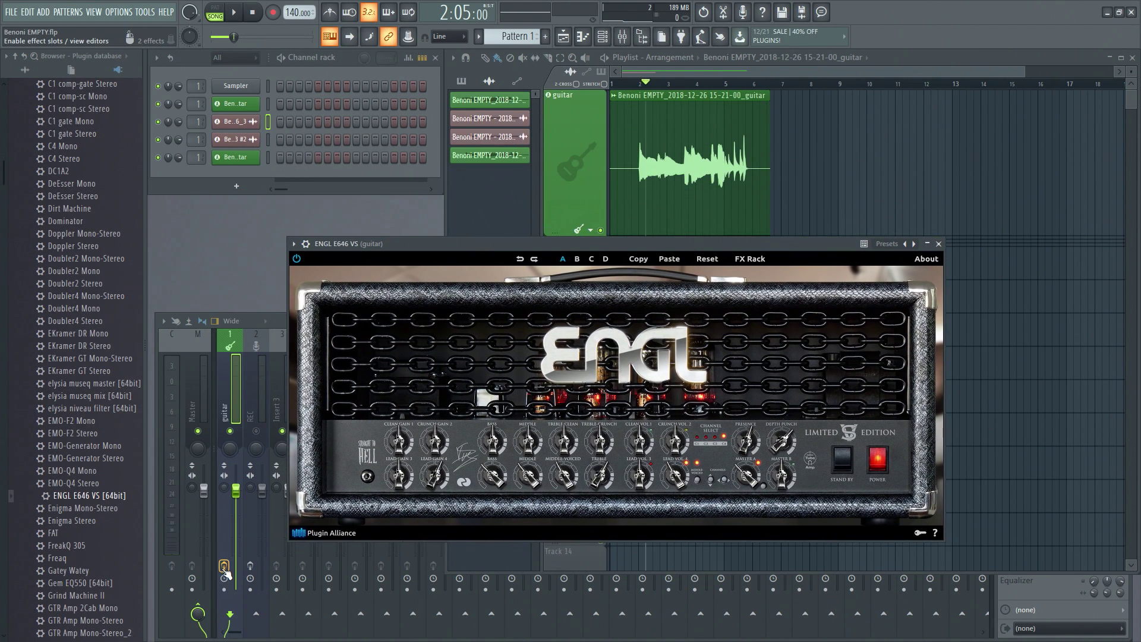
# Step: Audition the clip with the ENGL amp on its B settings and Master A at 4.5, then show the mixer
pyautogui.click(235, 17)
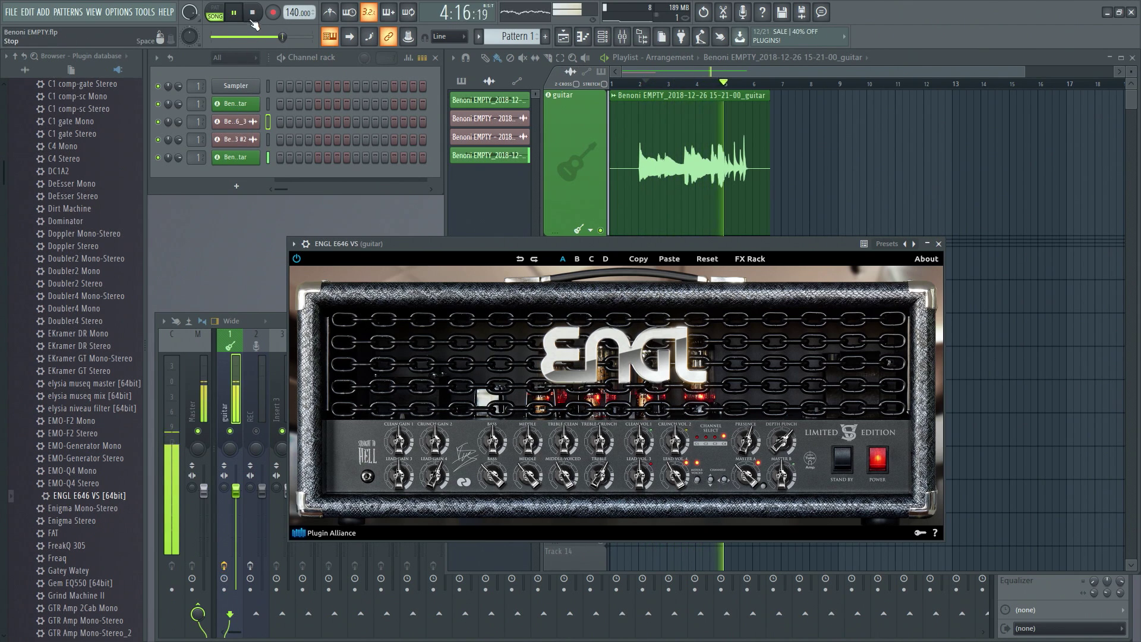
pyautogui.press('space')
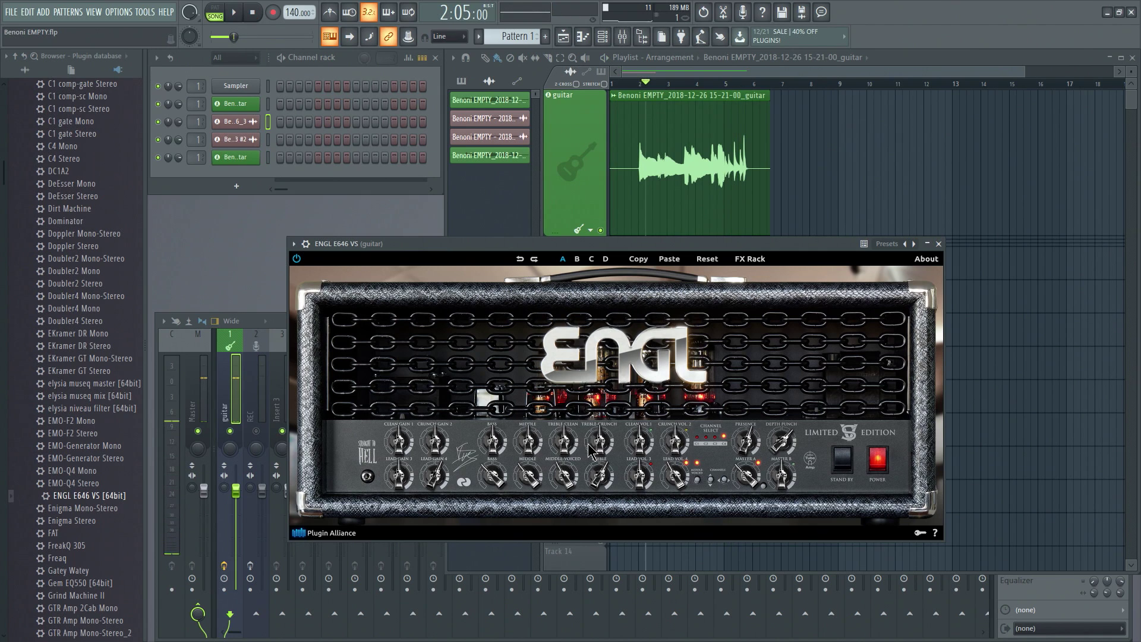
pyautogui.click(577, 259)
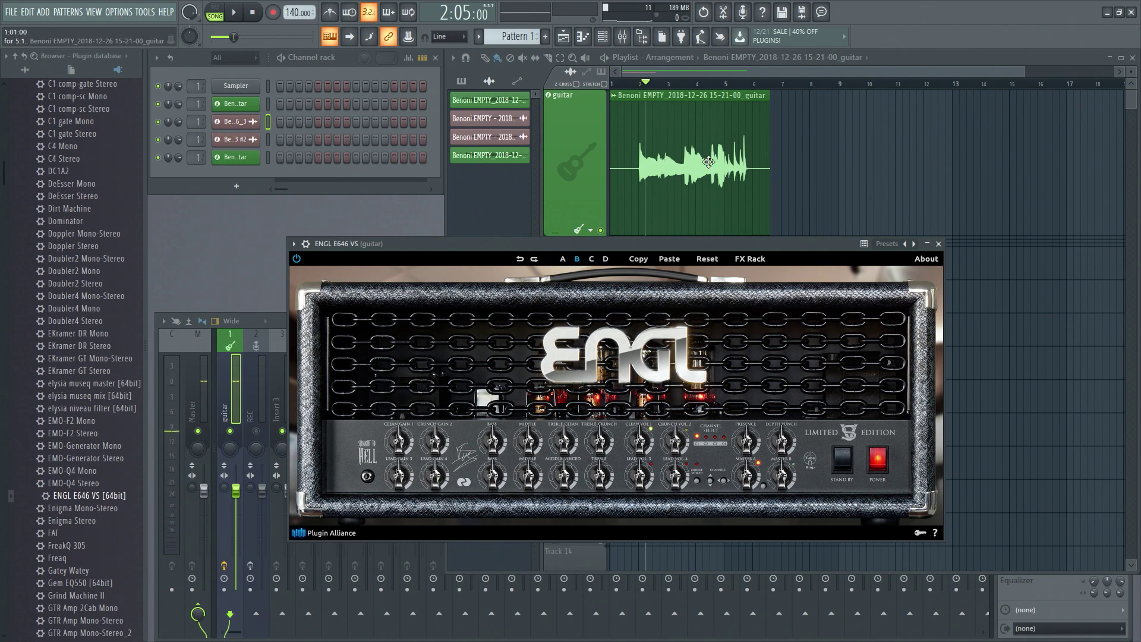
pyautogui.click(240, 13)
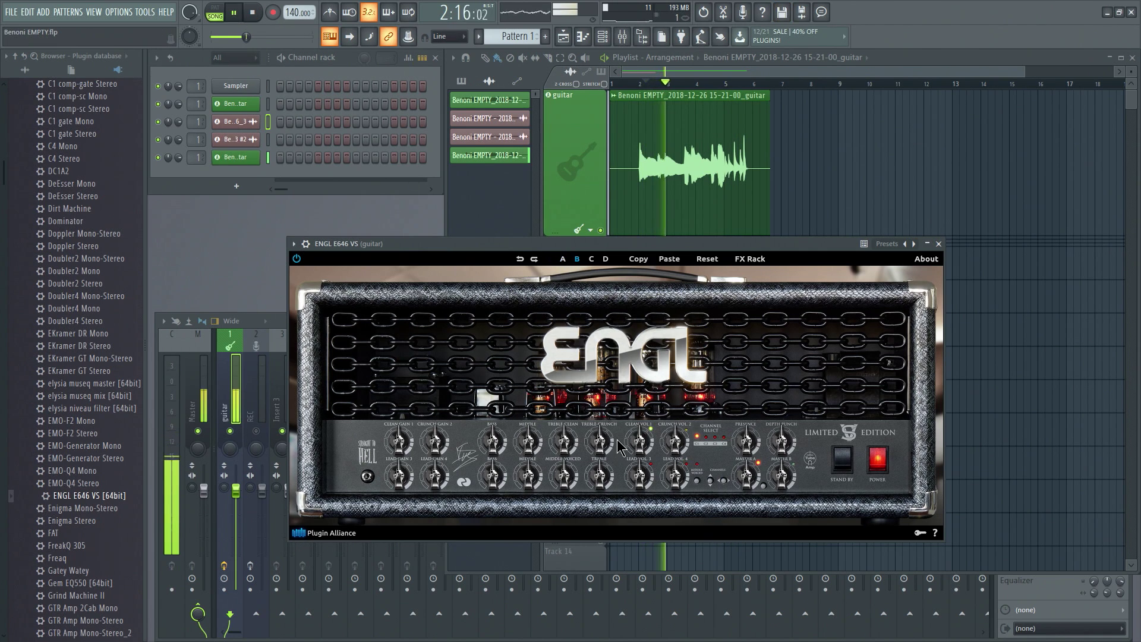
pyautogui.moveTo(745, 484); pyautogui.dragTo(746, 467)
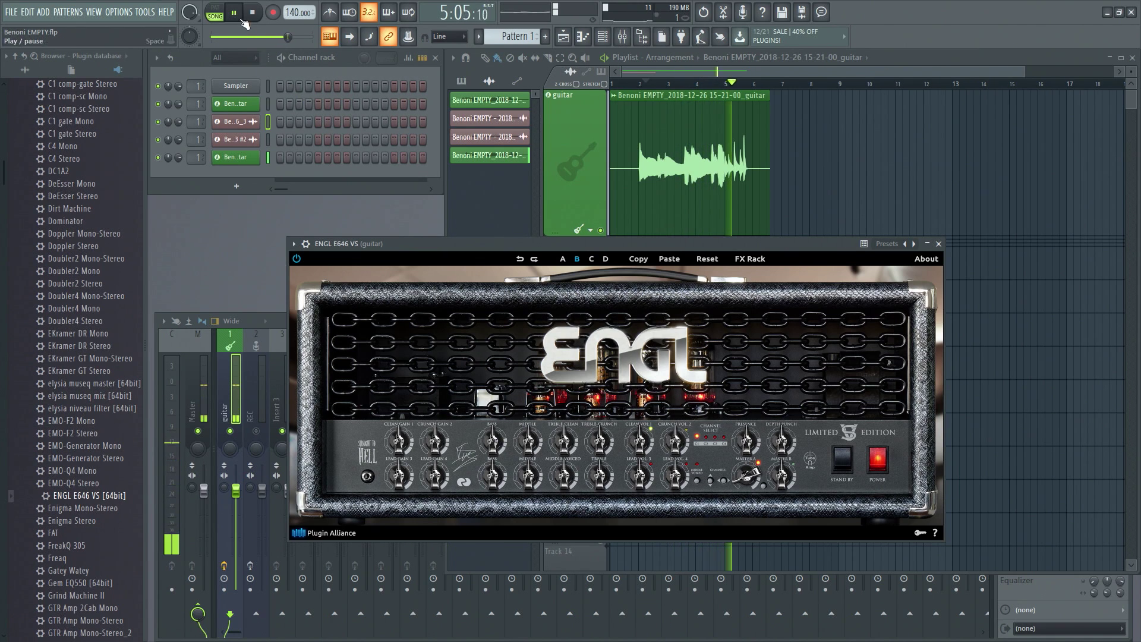
pyautogui.press('space')
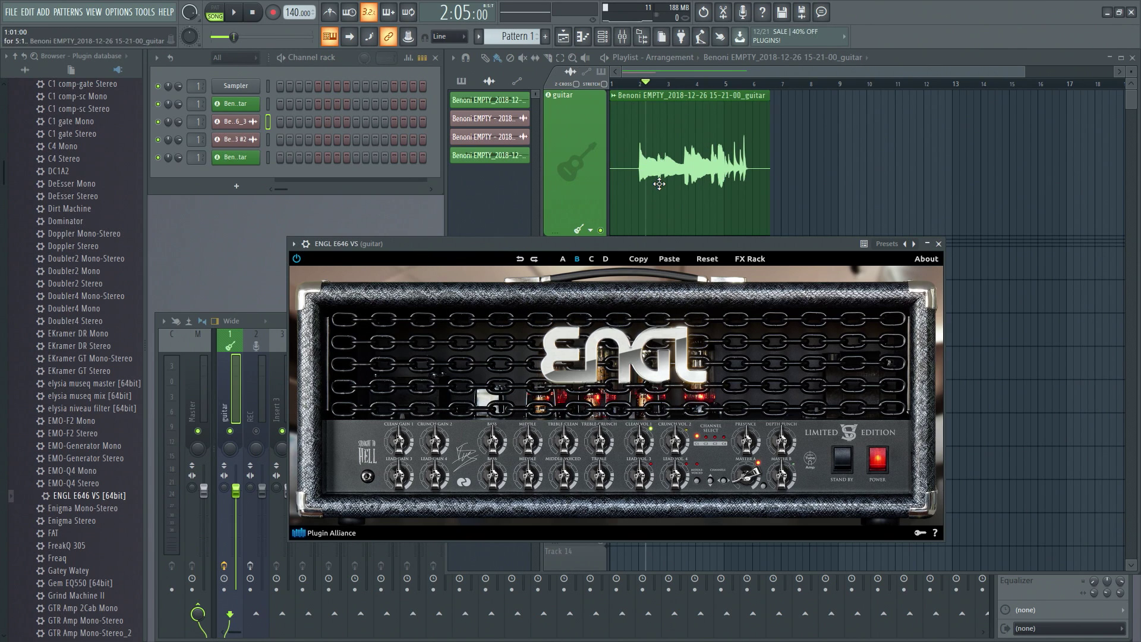
pyautogui.moveTo(640, 244); pyautogui.dragTo(634, 244)
pyautogui.press('F9')
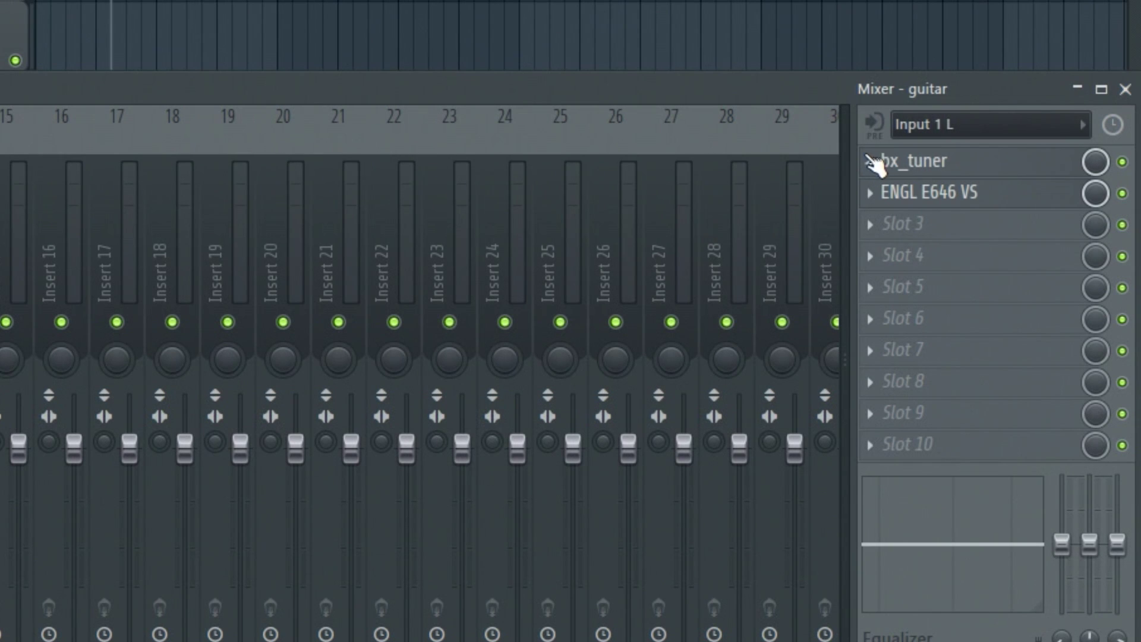
# Step: Turn on PRE for the guitar insert's Input 1 L so takes are recorded dry
pyautogui.click(1005, 338)
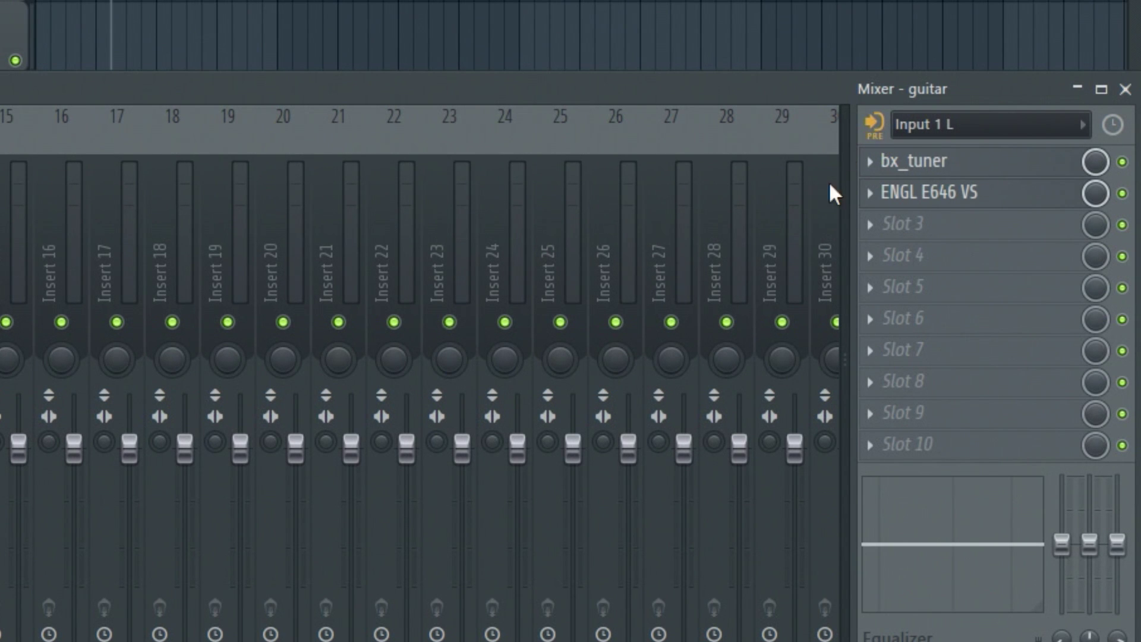